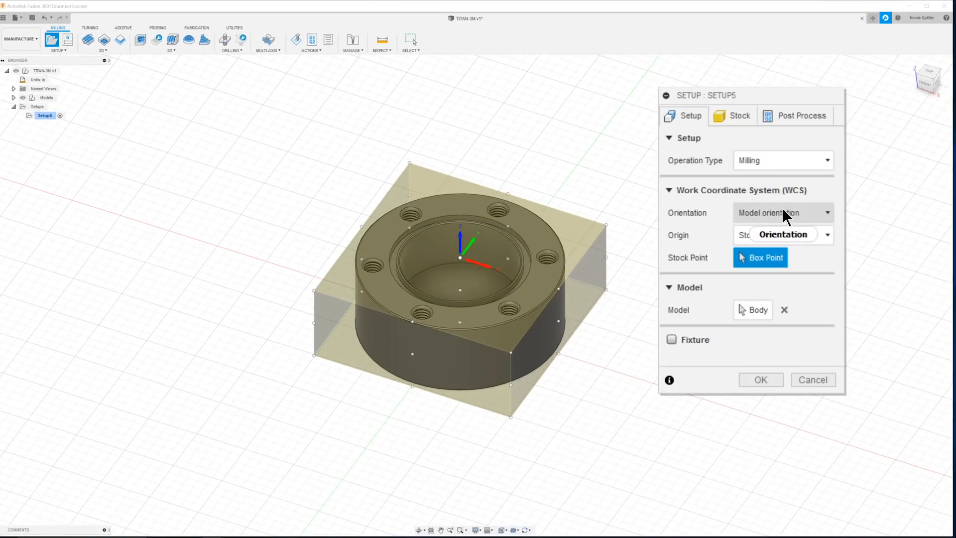
Orient the setup's WCS by Z axis/plane and X axis, using the part's top ring face for Z and the model's X axis
{"action": "left_click", "coordinate": [769, 213]}
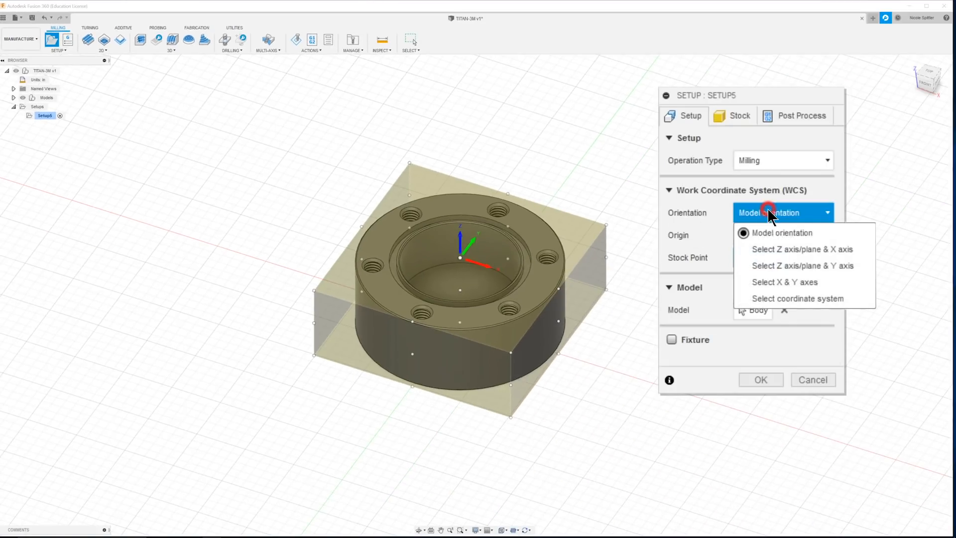
{"action": "left_click", "coordinate": [825, 249]}
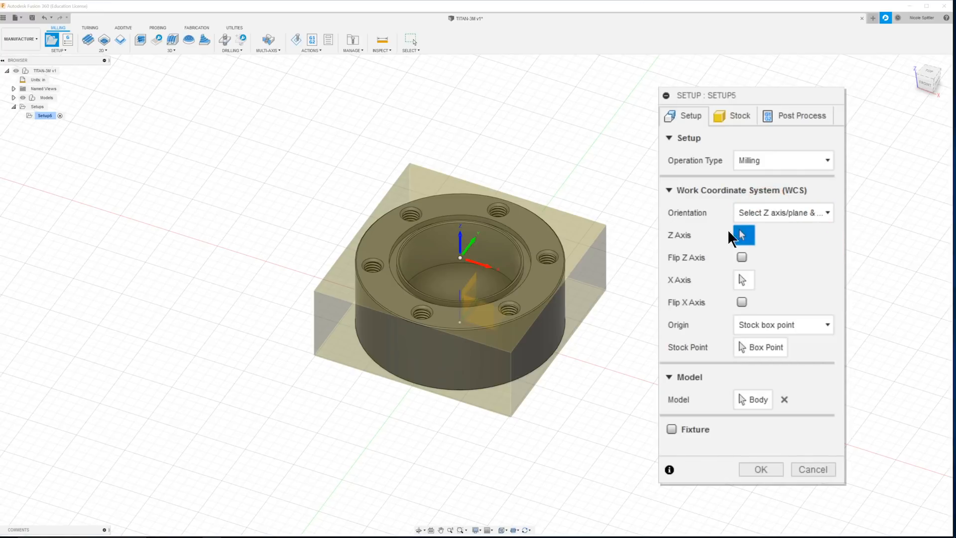
{"action": "left_click", "coordinate": [533, 230]}
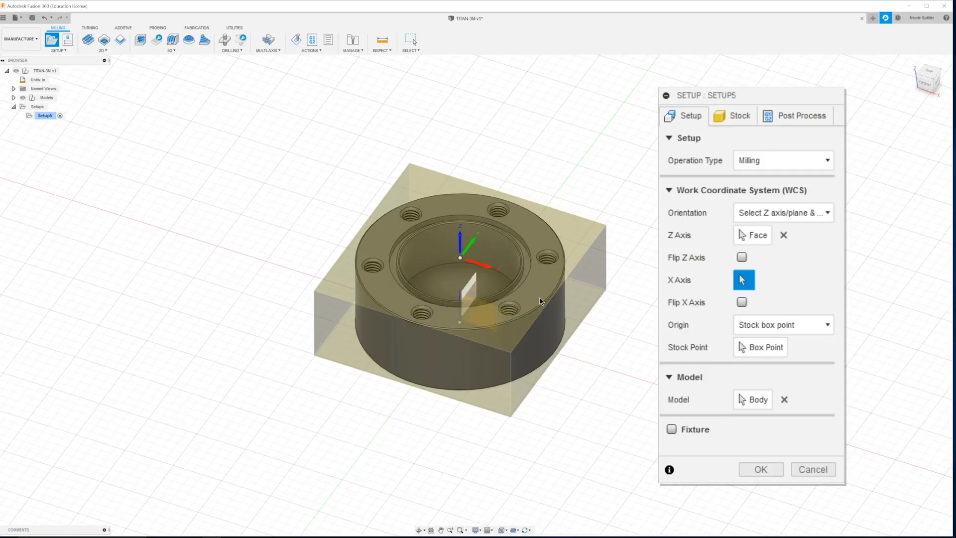
{"action": "middle_click_drag", "start_coordinate": [526, 287], "coordinate": [502, 264], "text": "shift"}
{"action": "scroll", "coordinate": [502, 263], "scroll_direction": "down", "scroll_amount": 6}
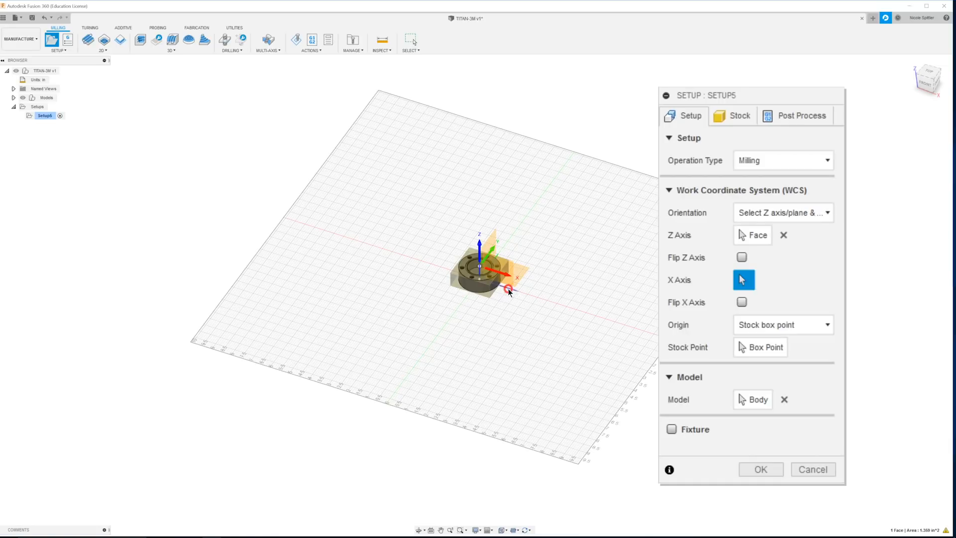
{"action": "left_click", "coordinate": [507, 290]}
{"action": "scroll", "coordinate": [486, 272], "scroll_direction": "up", "scroll_amount": 6}
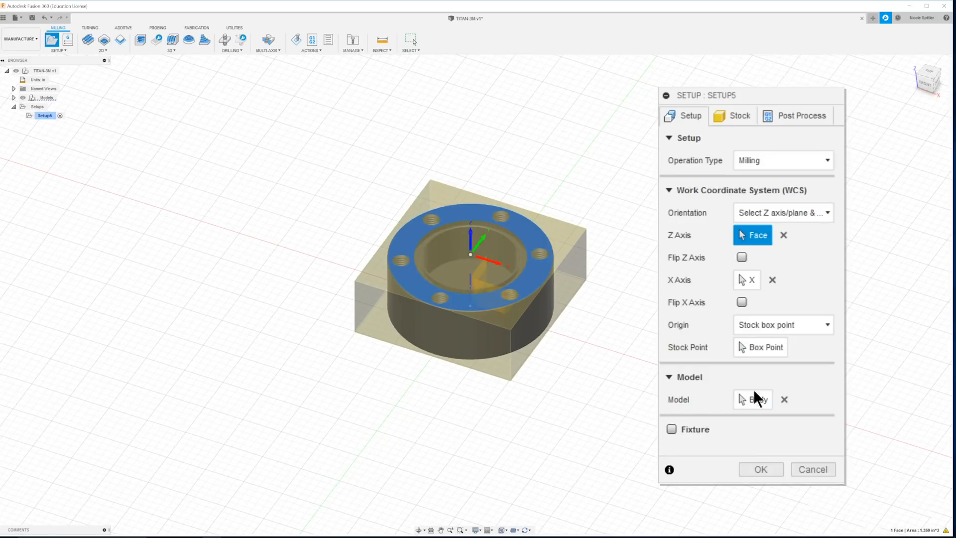
Set the WCS origin to a model box point at the top corner on the -X, +Y side
{"action": "left_click", "coordinate": [762, 324]}
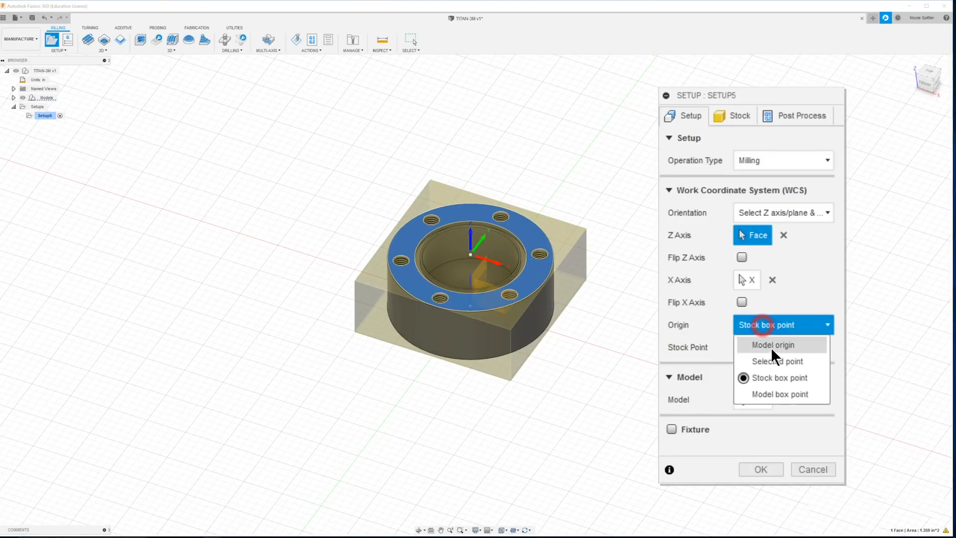
{"action": "left_click", "coordinate": [774, 390]}
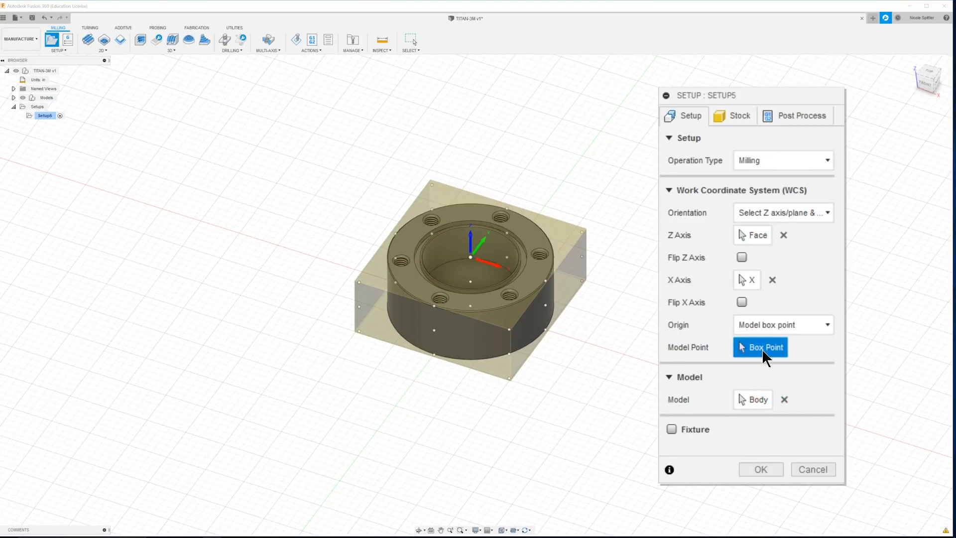
{"action": "left_click", "coordinate": [432, 184]}
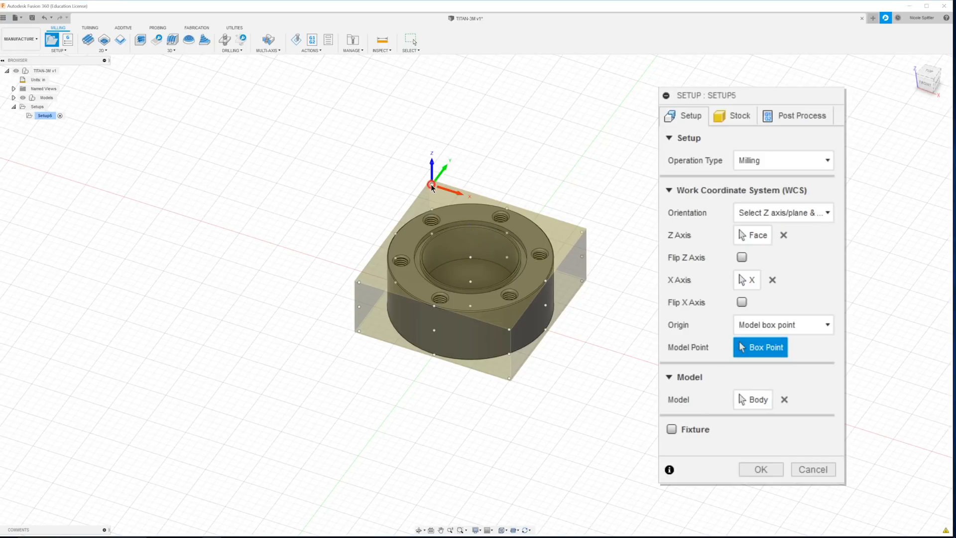
Add stock to all sides of the relative size box, with -X, +X, -Y and +Y offsets of 0.025 in each
{"action": "left_click", "coordinate": [731, 122]}
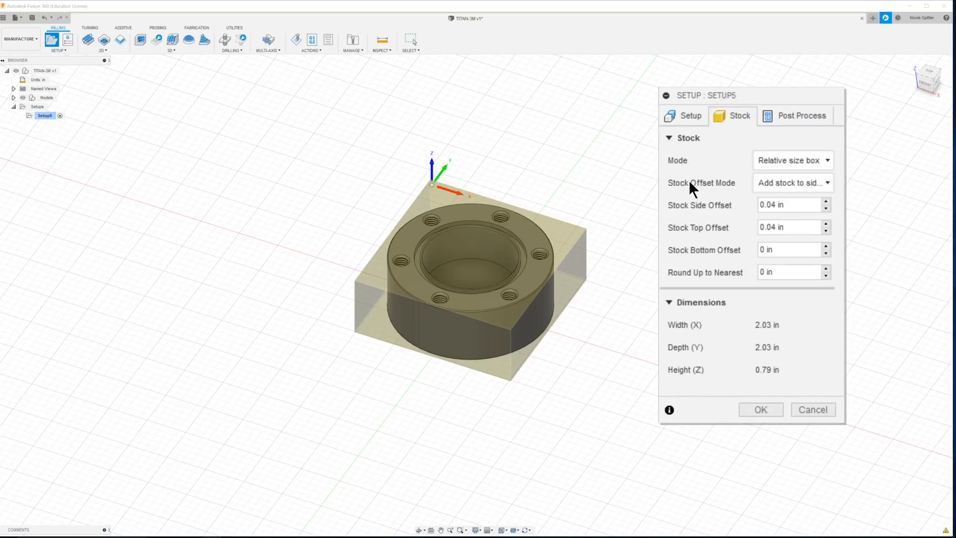
{"action": "left_click", "coordinate": [792, 192]}
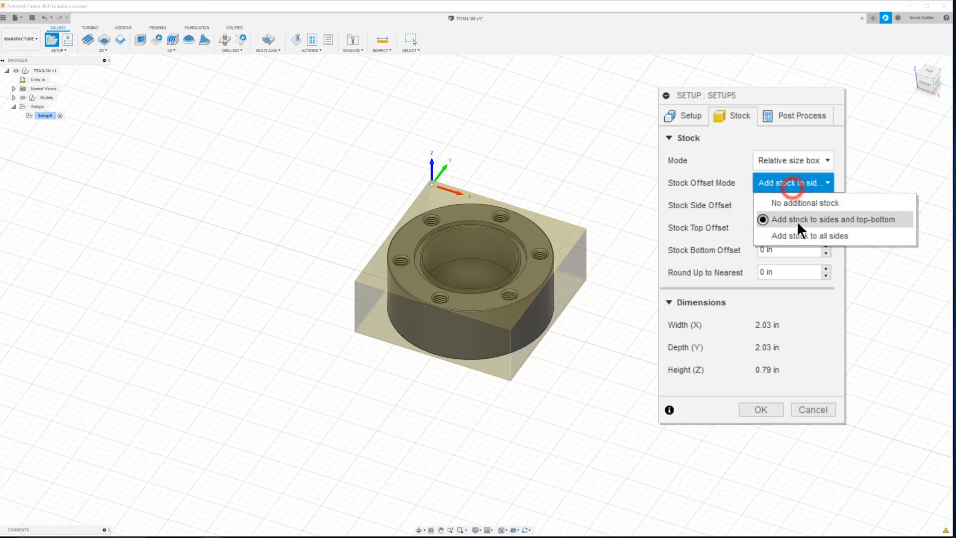
{"action": "left_click", "coordinate": [843, 237]}
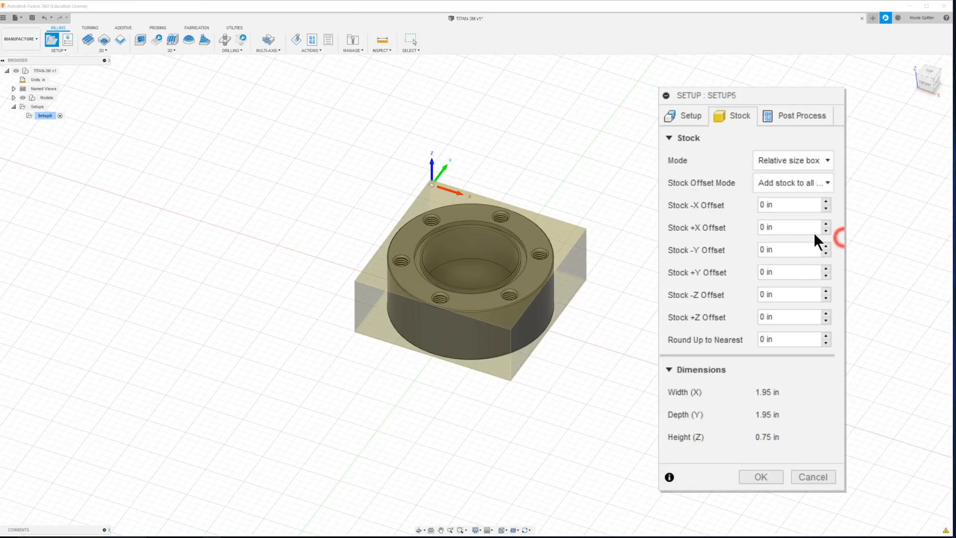
{"action": "left_click", "coordinate": [764, 205]}
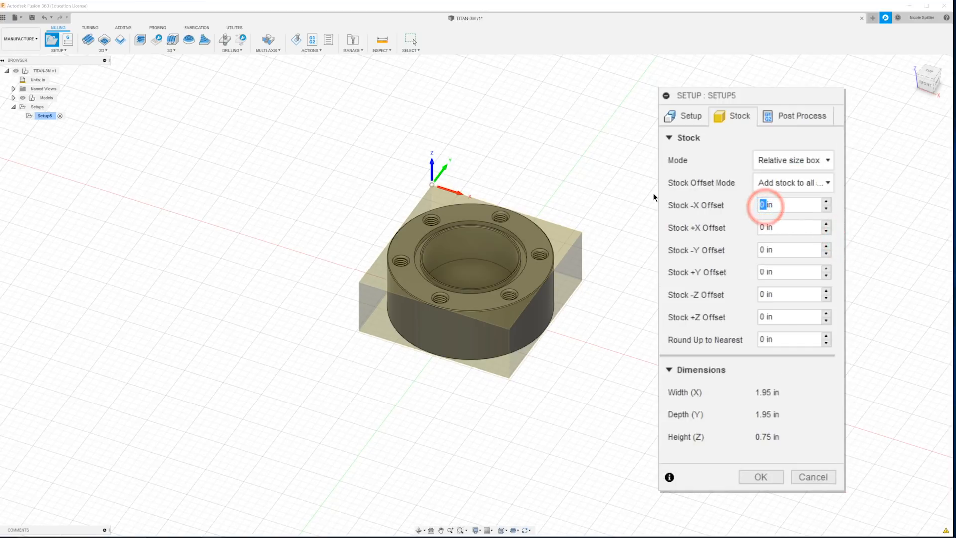
{"action": "type", "text": ".025"}
{"action": "key", "text": "Tab"}
{"action": "type", "text": ".025"}
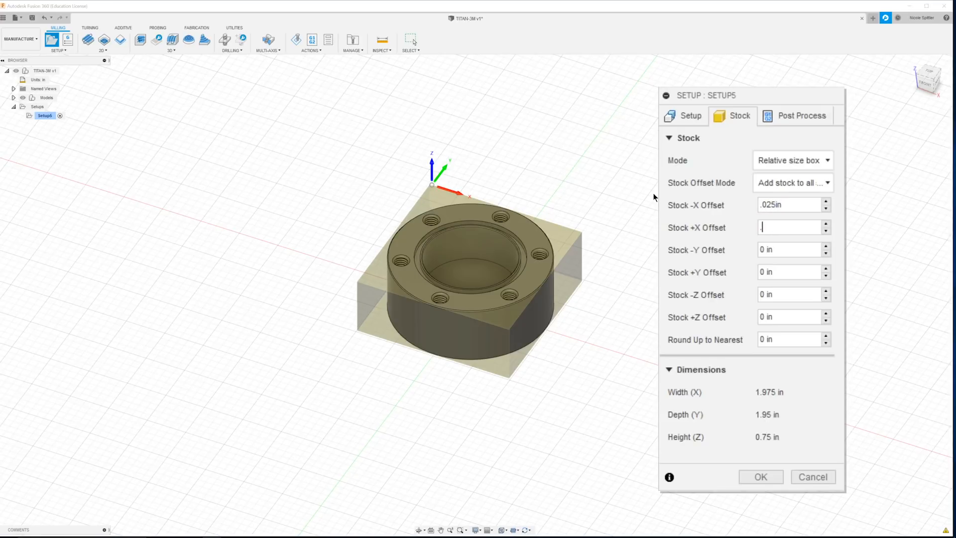
{"action": "key", "text": "Tab"}
{"action": "type", "text": ".025"}
{"action": "key", "text": "Tab"}
{"action": "type", "text": ".025"}
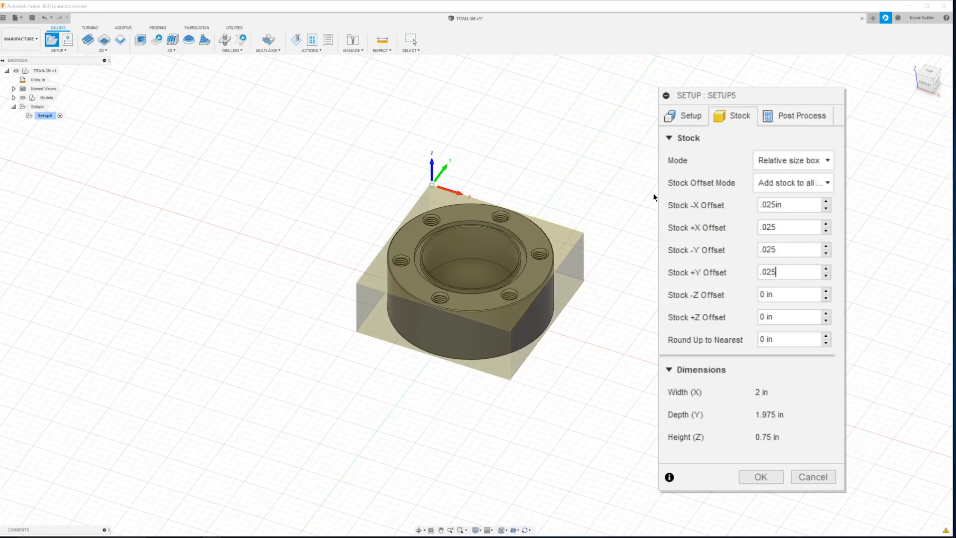
Set the stock's -Z offset to 0.23 in and +Z offset to 0.02 in, and accept the setup
{"action": "double_click", "coordinate": [761, 294]}
{"action": "type", "text": ".23"}
{"action": "key", "text": "Tab"}
{"action": "type", "text": ".02"}
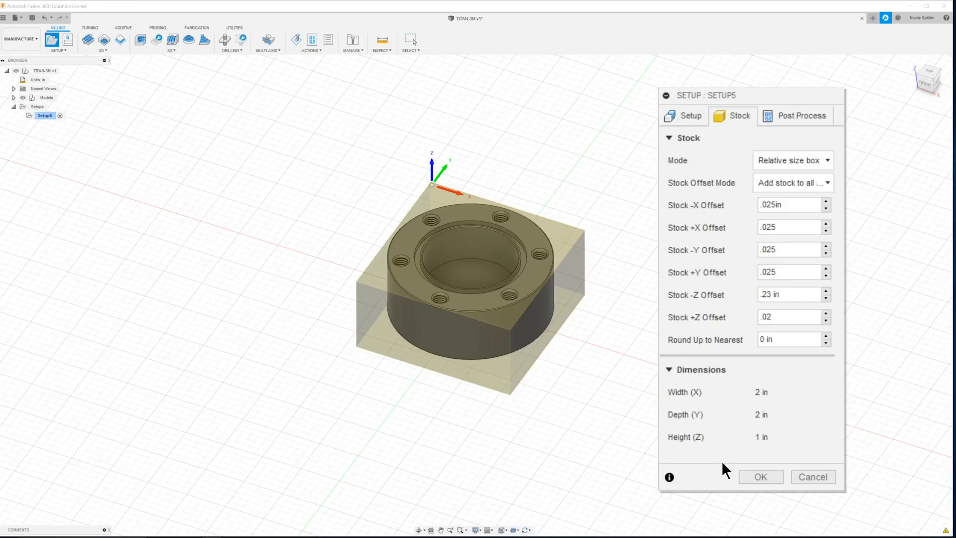
{"action": "left_click", "coordinate": [750, 476]}
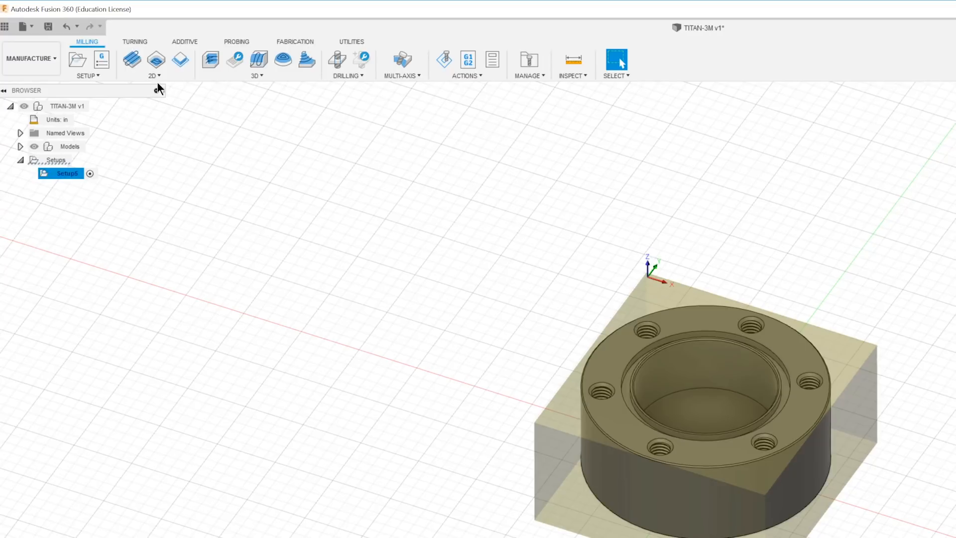
Create a 2D Face operation using the 1 1/2" face mill from the local Titan building blocks tool library
{"action": "left_click", "coordinate": [159, 76]}
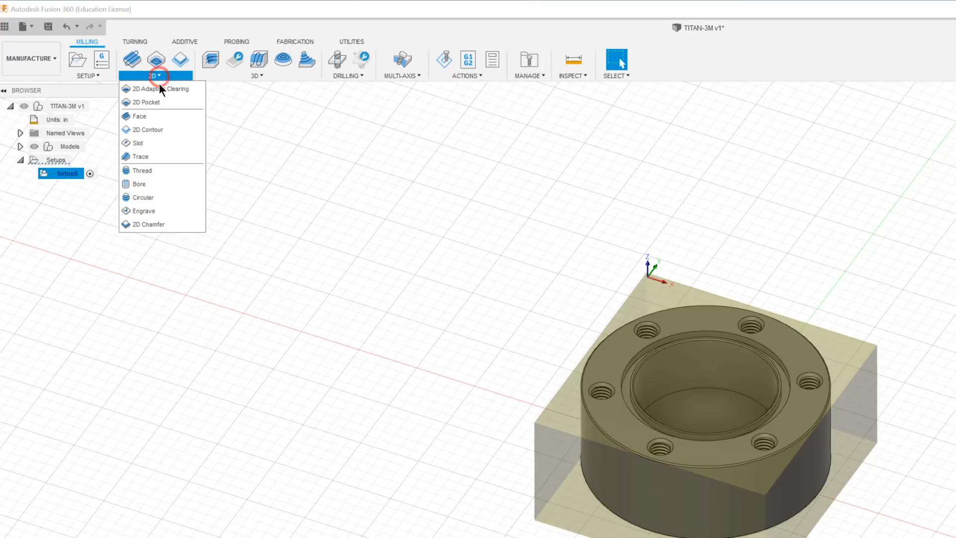
{"action": "left_click", "coordinate": [146, 115]}
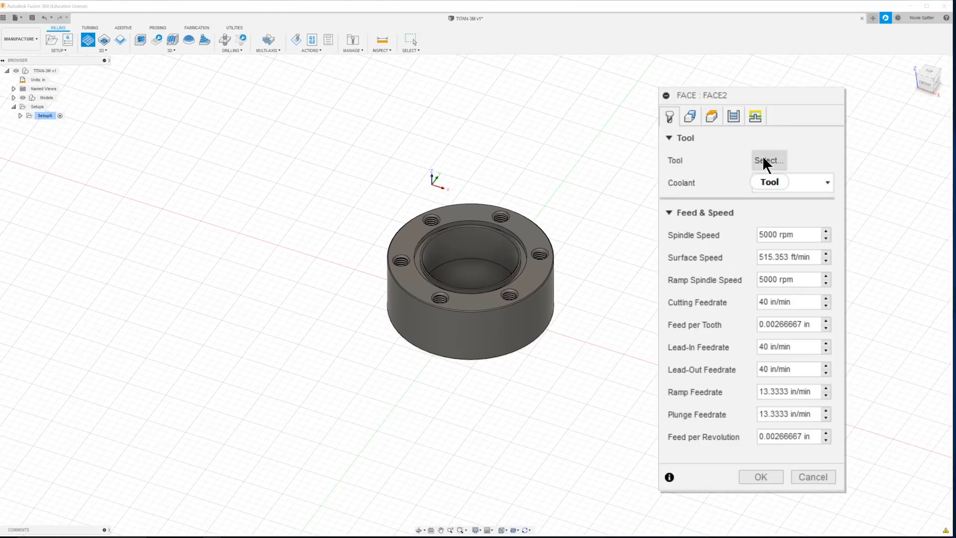
{"action": "left_click", "coordinate": [763, 159]}
{"action": "left_click", "coordinate": [218, 229]}
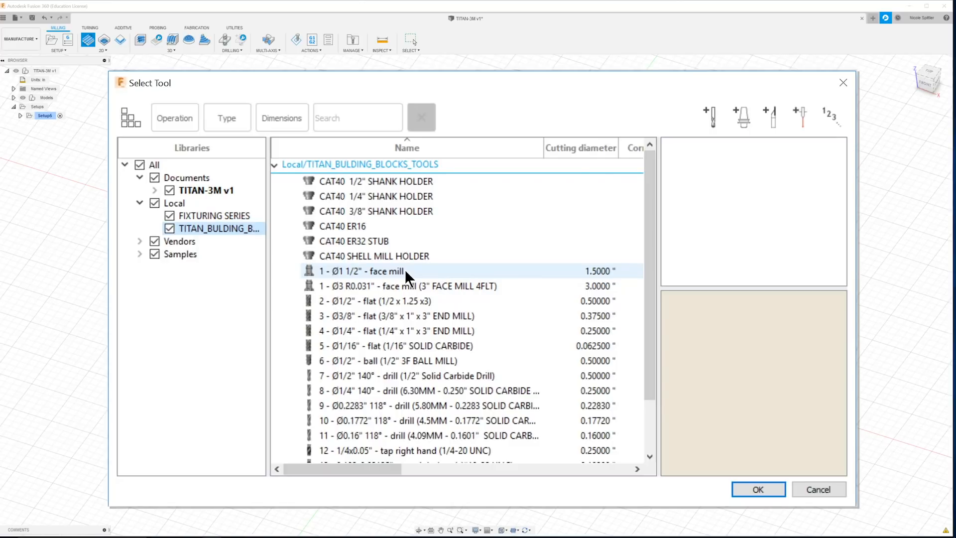
{"action": "left_click", "coordinate": [405, 270]}
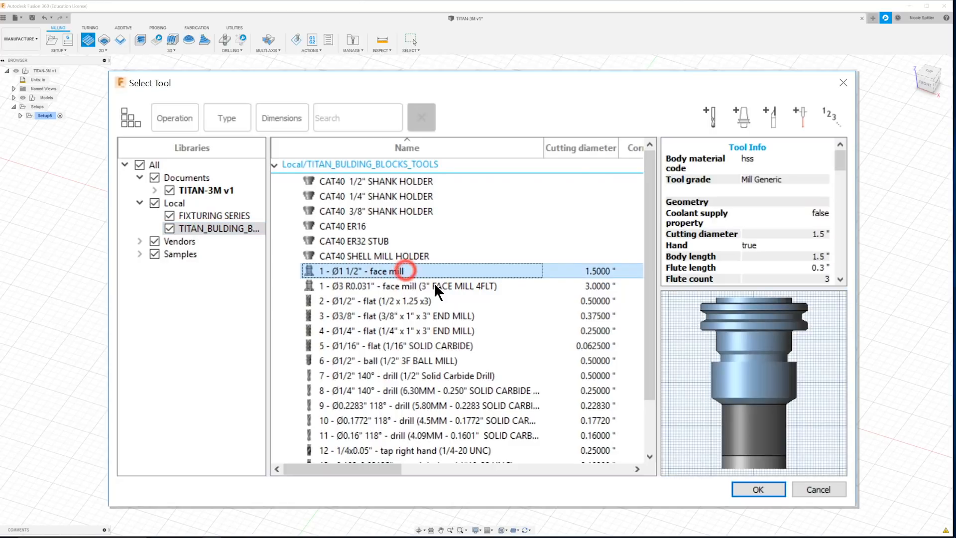
{"action": "left_click", "coordinate": [757, 488]}
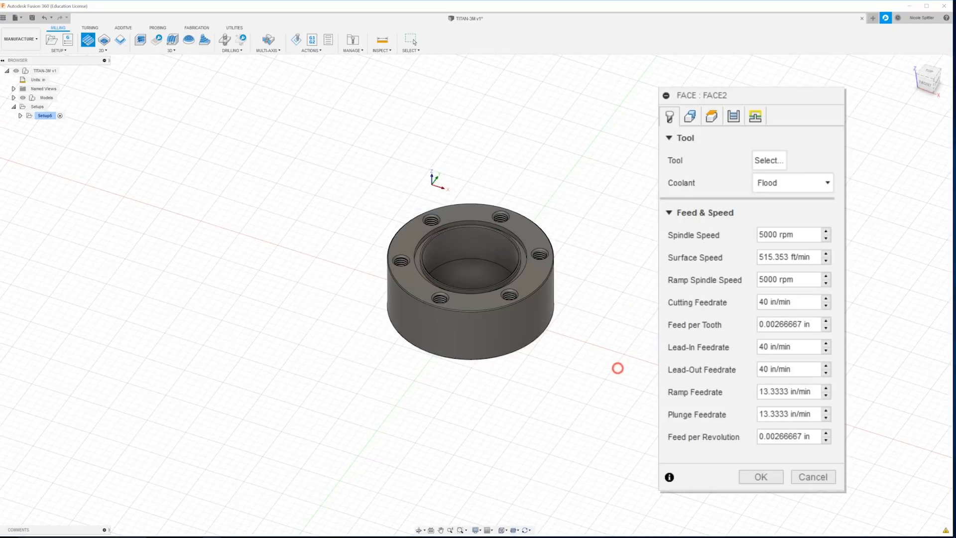
Set the Face operation's spindle speed and ramp spindle speed to 4000 rpm
{"action": "left_click", "coordinate": [777, 255]}
{"action": "left_click_drag", "start_coordinate": [777, 255], "coordinate": [670, 255]}
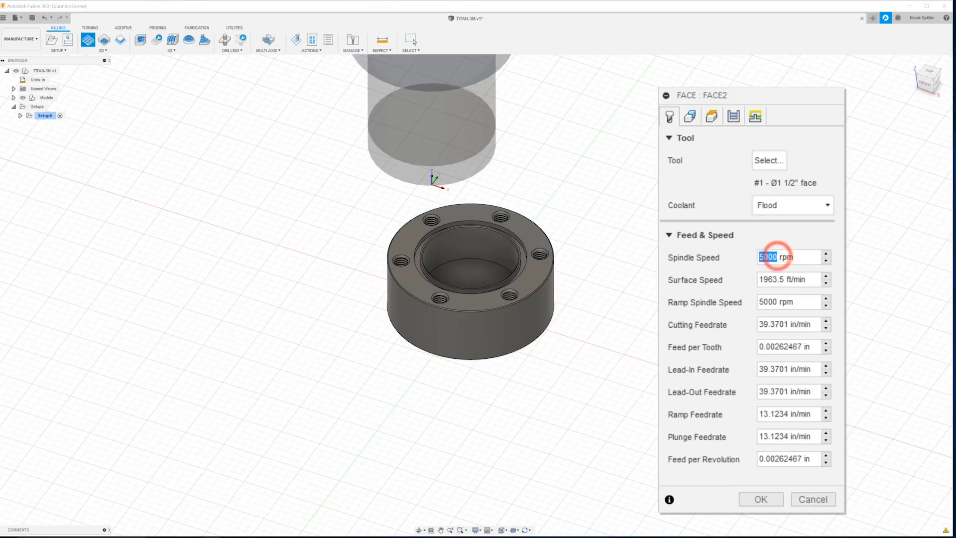
{"action": "type", "text": "4000"}
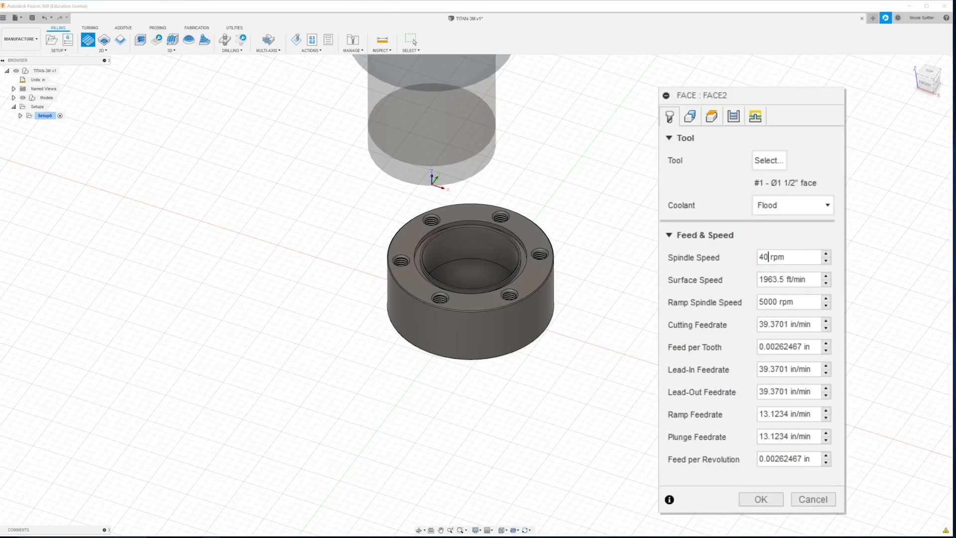
{"action": "key", "text": "Tab"}
{"action": "key", "text": "Tab"}
{"action": "type", "text": "4000"}
{"action": "key", "text": "Tab"}
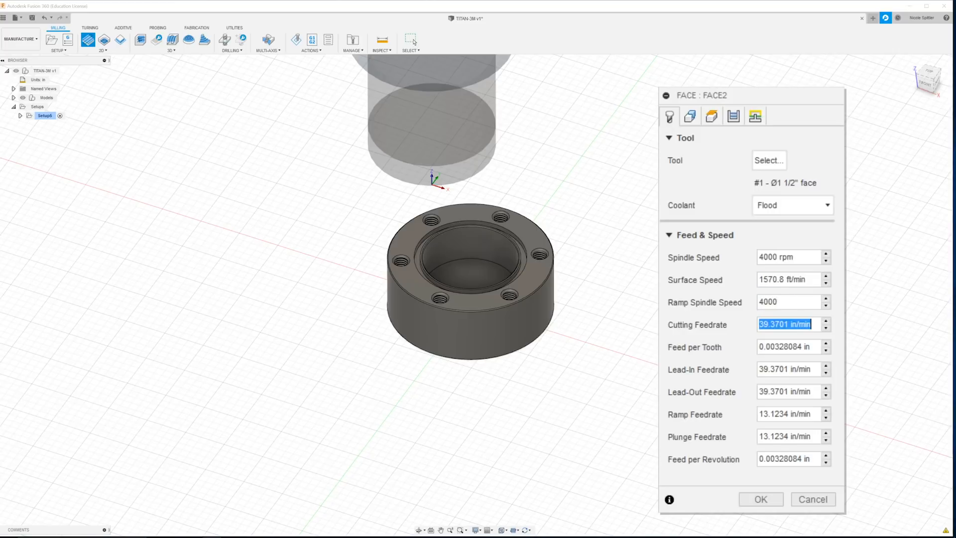
Set the cutting, lead-in, lead-out, ramp and plunge feedrates of the Face operation to 20 in/min
{"action": "type", "text": "20"}
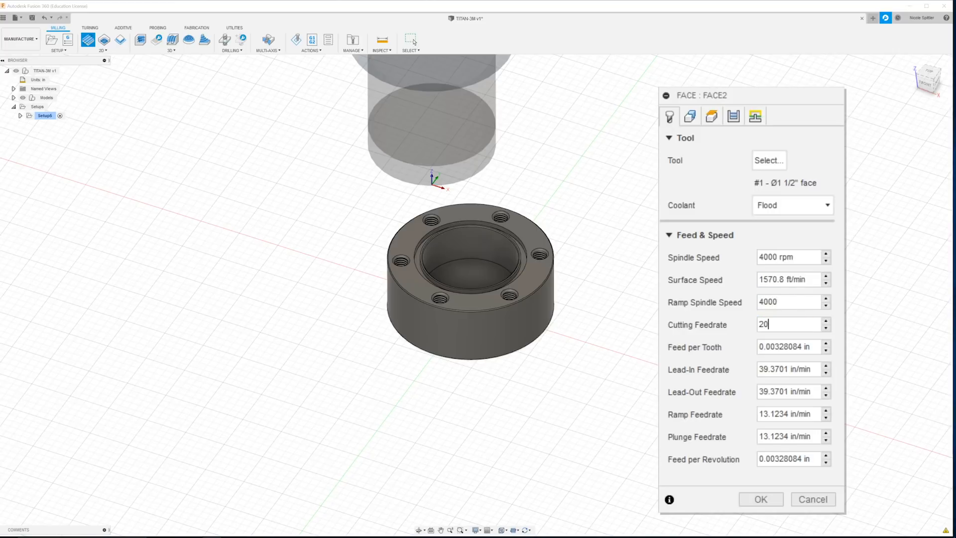
{"action": "key", "text": "Tab"}
{"action": "key", "text": "Tab"}
{"action": "type", "text": "20"}
{"action": "key", "text": "Tab"}
{"action": "type", "text": "20"}
{"action": "key", "text": "Tab"}
{"action": "type", "text": "20"}
{"action": "key", "text": "Tab"}
{"action": "type", "text": "20"}
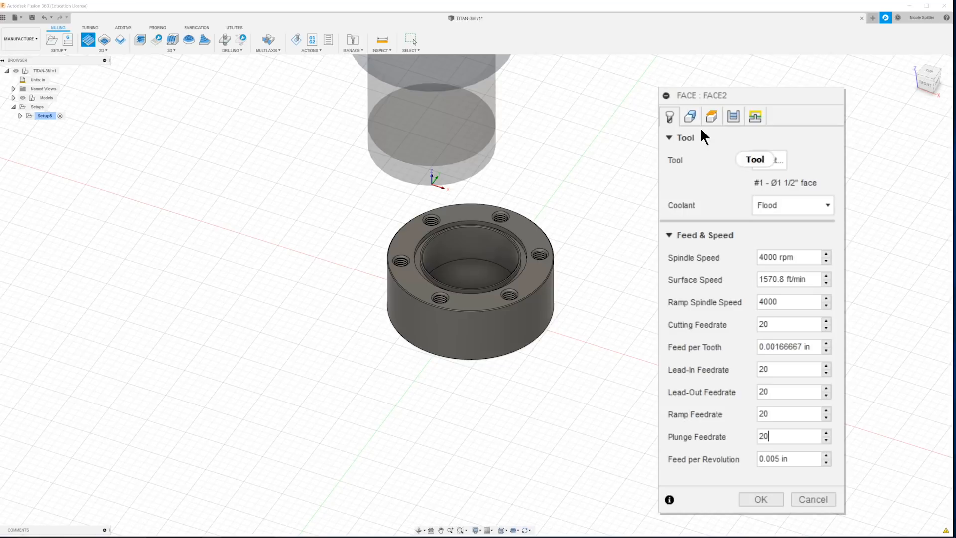
Reference the Face operation's clearance, retract, feed, top and bottom heights from the model top
{"action": "left_click", "coordinate": [690, 115]}
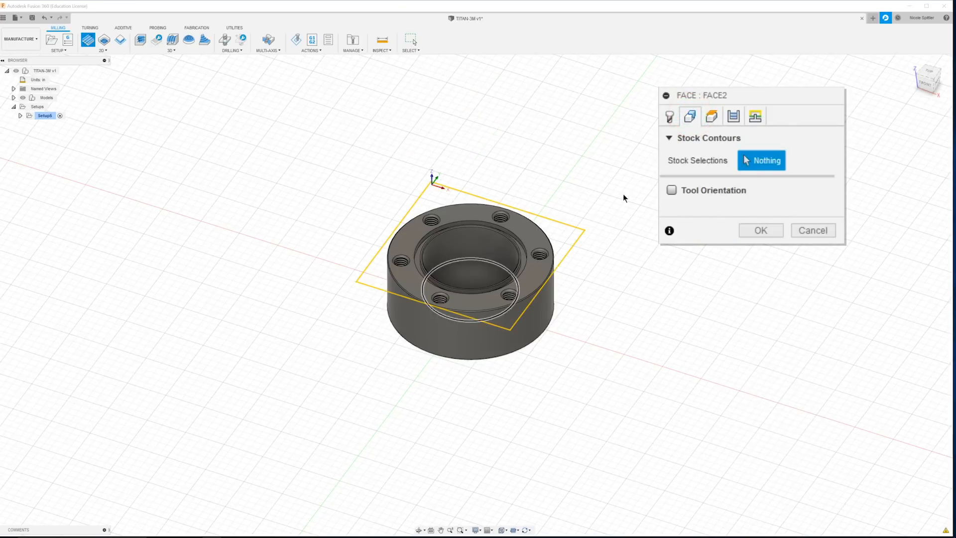
{"action": "left_click", "coordinate": [712, 120]}
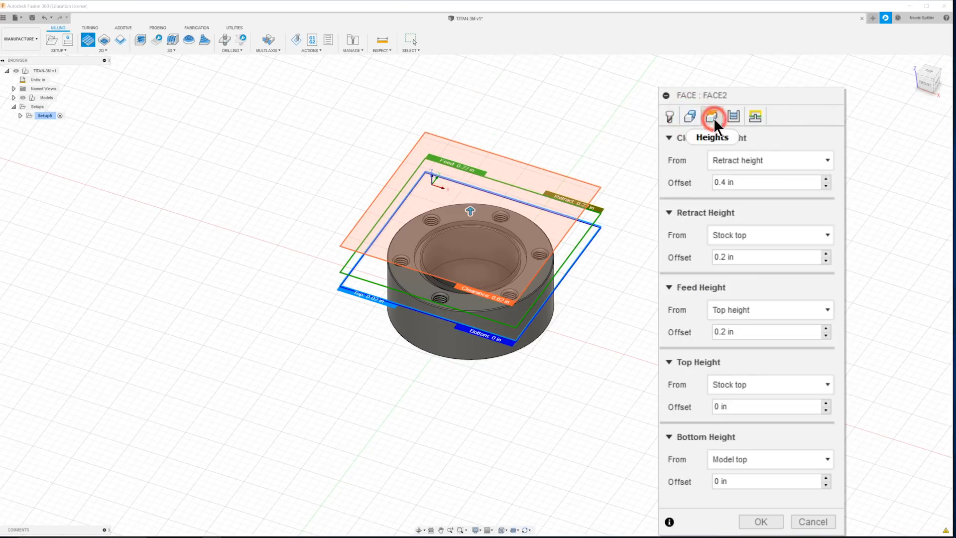
{"action": "left_click", "coordinate": [743, 159]}
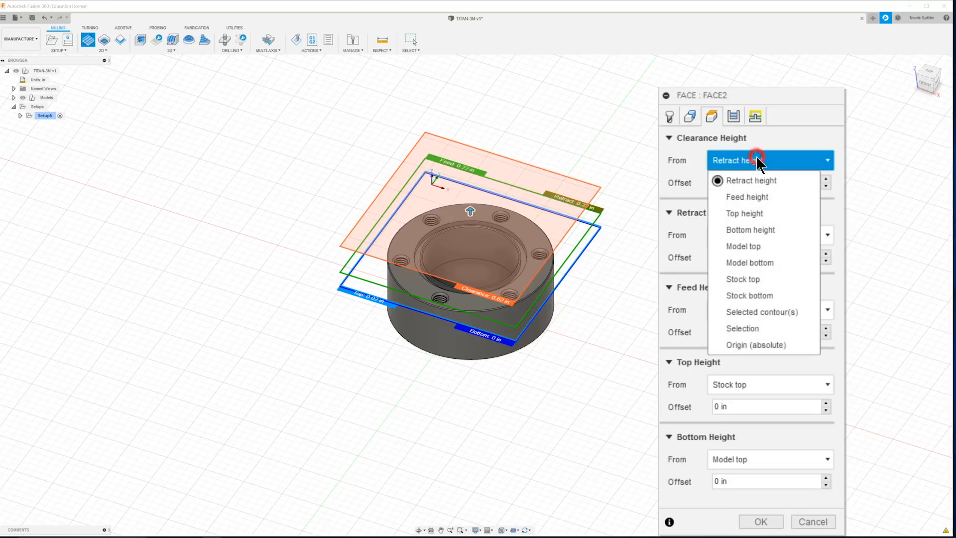
{"action": "left_click", "coordinate": [731, 249]}
{"action": "left_click", "coordinate": [760, 236]}
{"action": "left_click", "coordinate": [742, 319]}
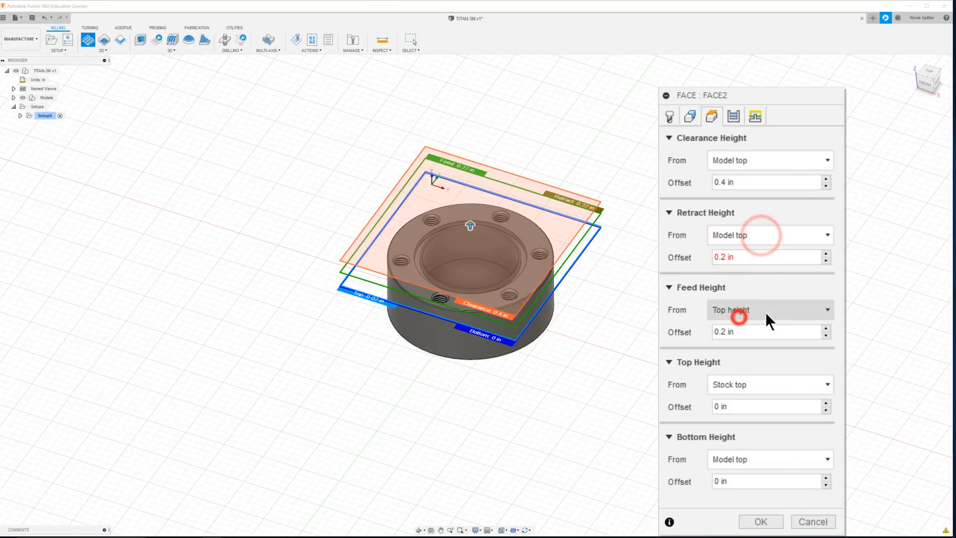
{"action": "left_click", "coordinate": [766, 310]}
{"action": "left_click", "coordinate": [744, 414]}
{"action": "left_click", "coordinate": [784, 386]}
{"action": "left_click", "coordinate": [747, 467]}
{"action": "left_click", "coordinate": [773, 454]}
{"action": "left_click", "coordinate": [761, 537]}
Set the facing passes to 180 deg direction, 0.76 in pass extension, 1.4 in stepover and Climb direction
{"action": "left_click", "coordinate": [734, 114]}
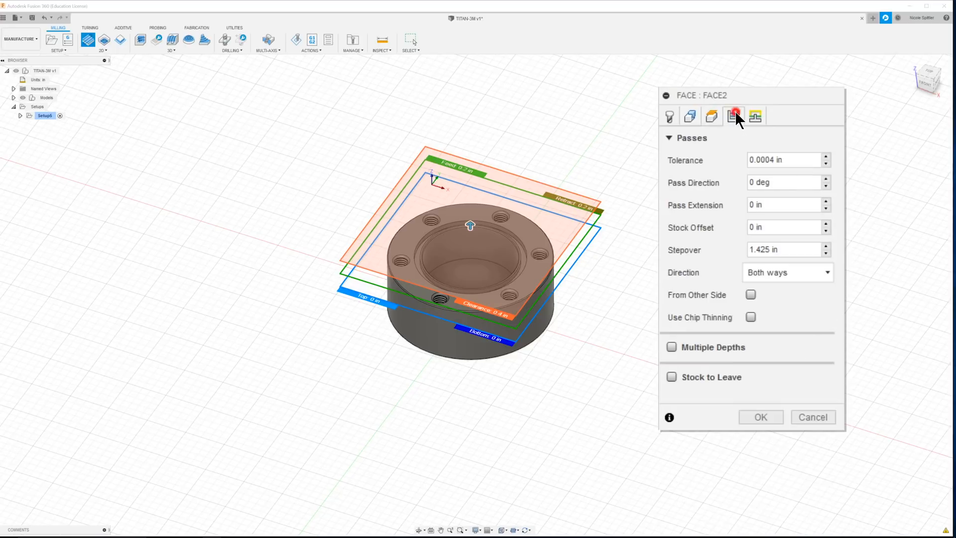
{"action": "double_click", "coordinate": [751, 182]}
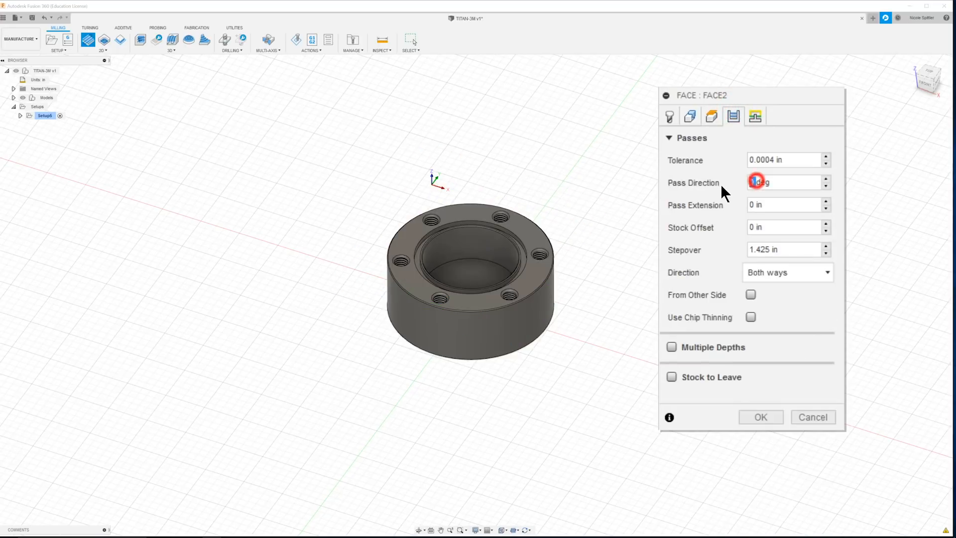
{"action": "type", "text": "180"}
{"action": "key", "text": "Tab"}
{"action": "type", "text": ".76"}
{"action": "key", "text": "Tab"}
{"action": "key", "text": "Tab"}
{"action": "type", "text": "1.4"}
{"action": "left_click", "coordinate": [772, 274]}
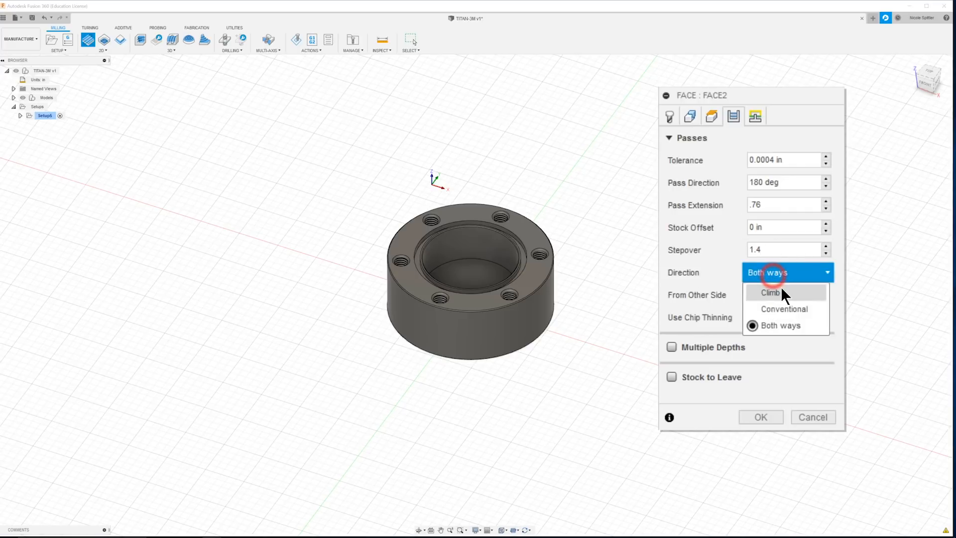
{"action": "left_click", "coordinate": [787, 292]}
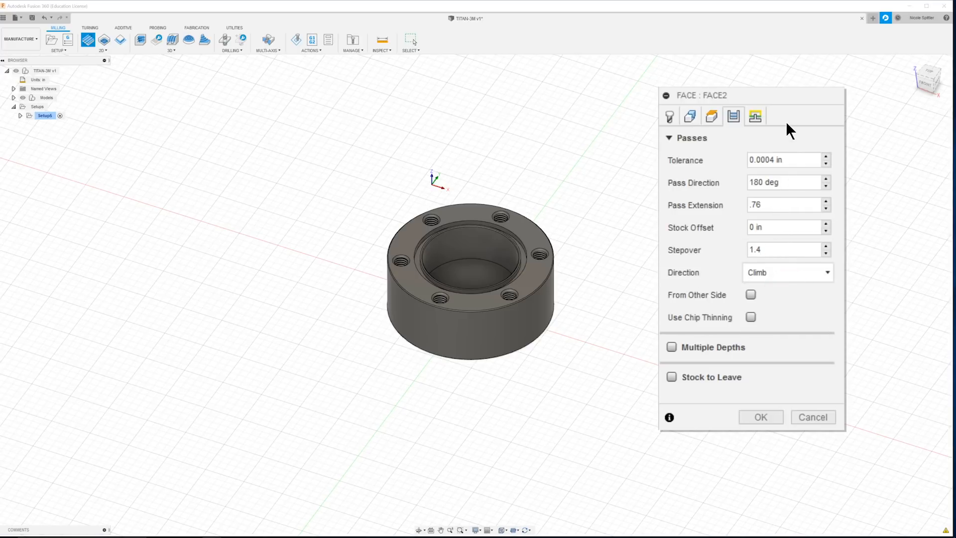
Turn off the Face operation's lead-in and lead-out and generate the facing toolpath
{"action": "left_click", "coordinate": [756, 117]}
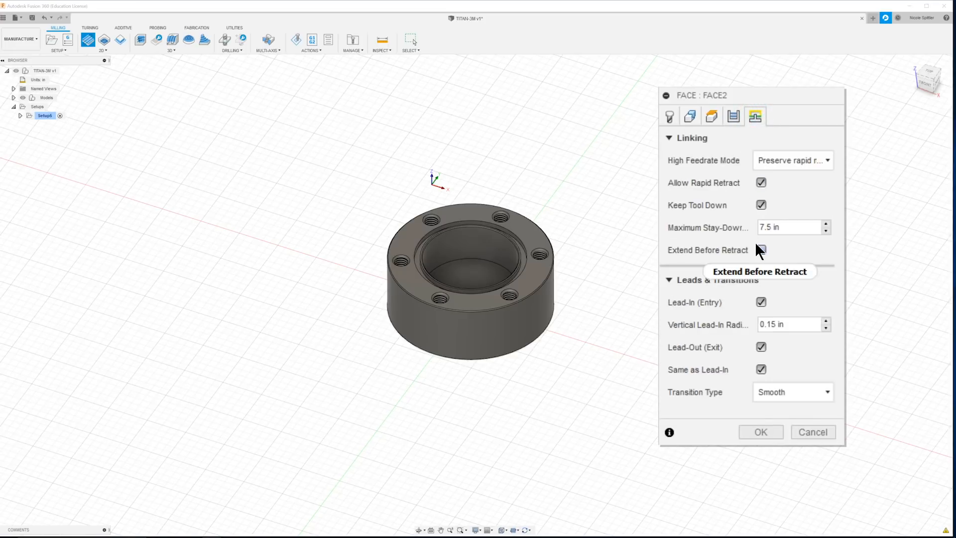
{"action": "left_click", "coordinate": [761, 302]}
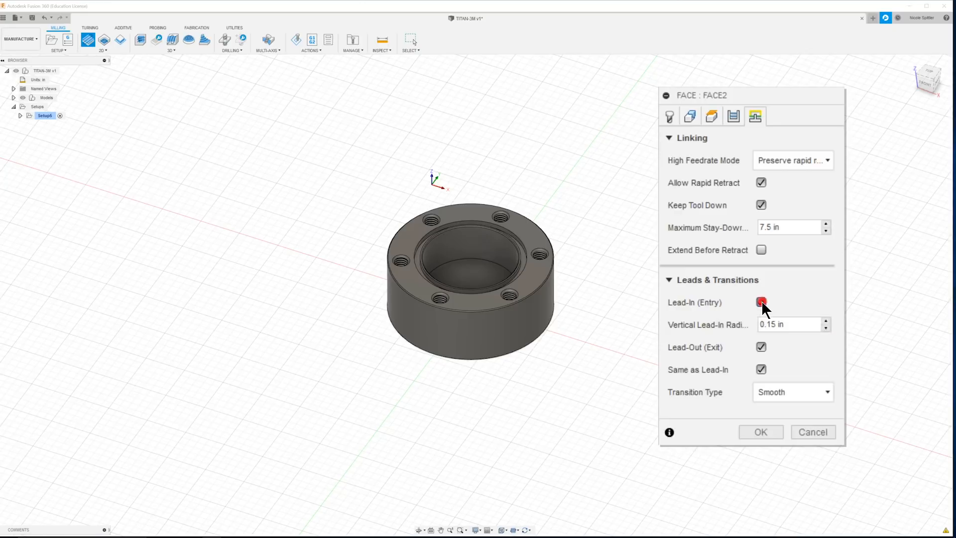
{"action": "left_click", "coordinate": [761, 324]}
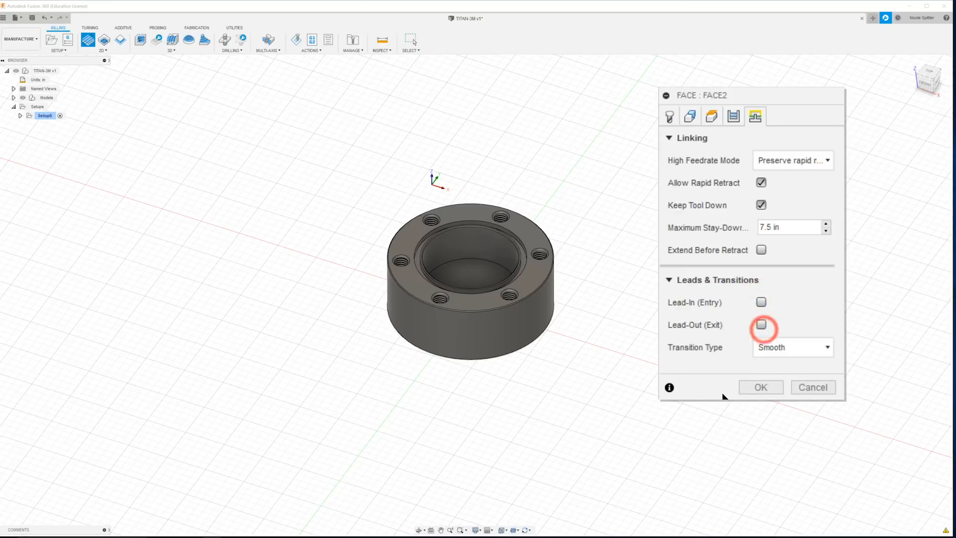
{"action": "left_click", "coordinate": [758, 388]}
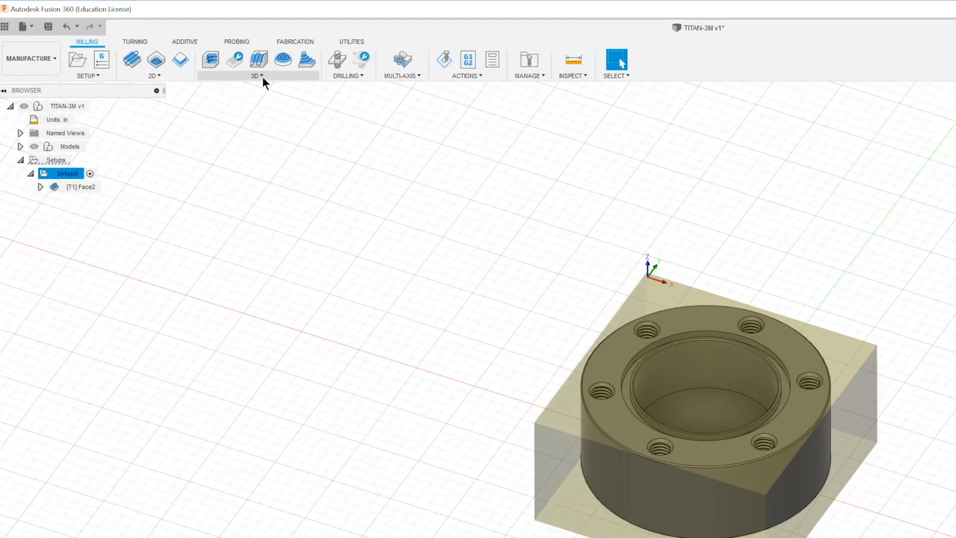
Create a 3D Adaptive Clearing operation with tool 2, the 1/2" flat end mill (1/2 x 1.25 x3) from the local TITAN_BULDING_BLOCKS_TOOLS library
{"action": "left_click", "coordinate": [262, 76]}
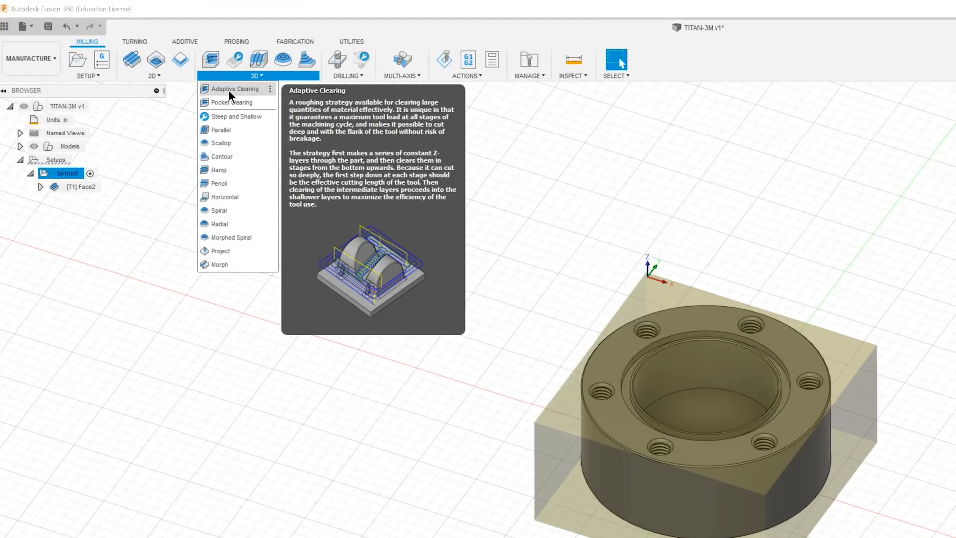
{"action": "left_click", "coordinate": [227, 90]}
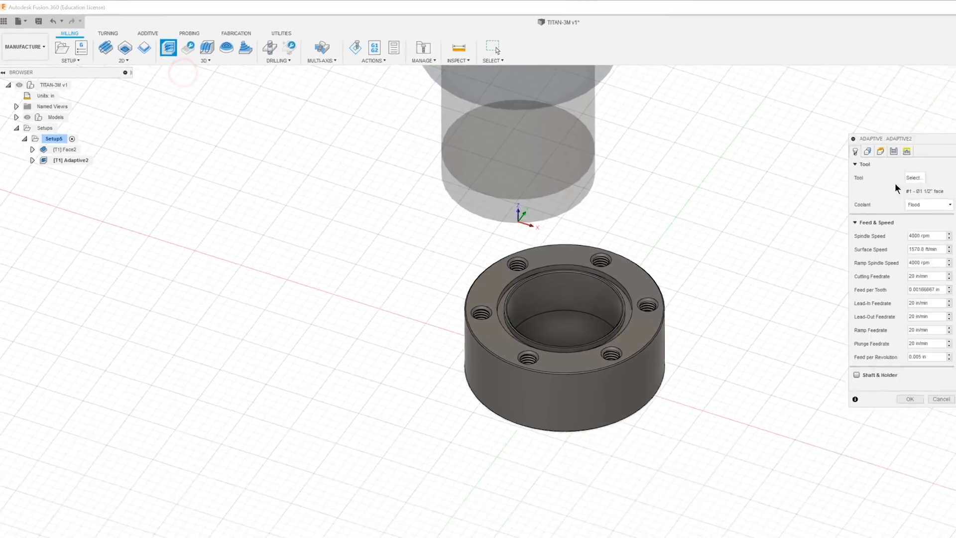
{"action": "left_click", "coordinate": [799, 135]}
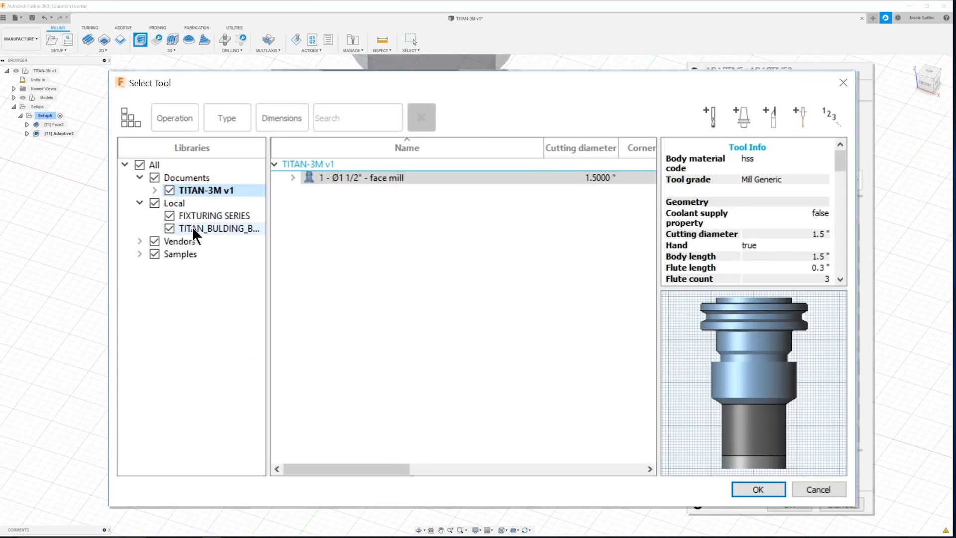
{"action": "left_click", "coordinate": [192, 228]}
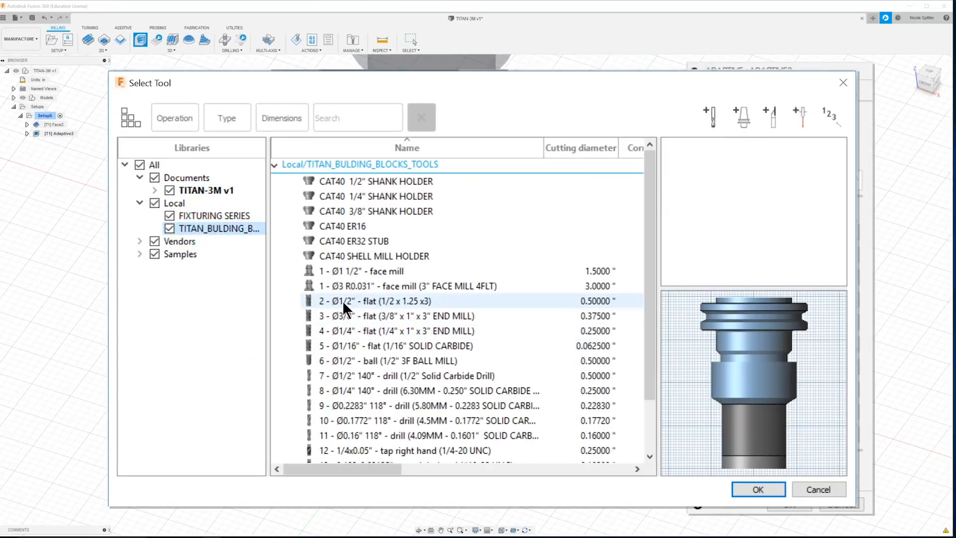
{"action": "left_click", "coordinate": [368, 301]}
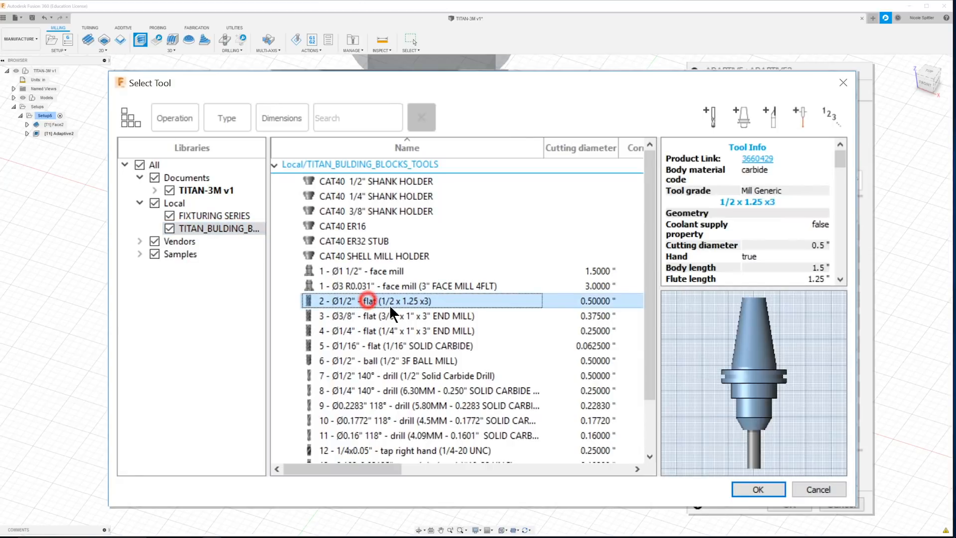
{"action": "left_click", "coordinate": [753, 488]}
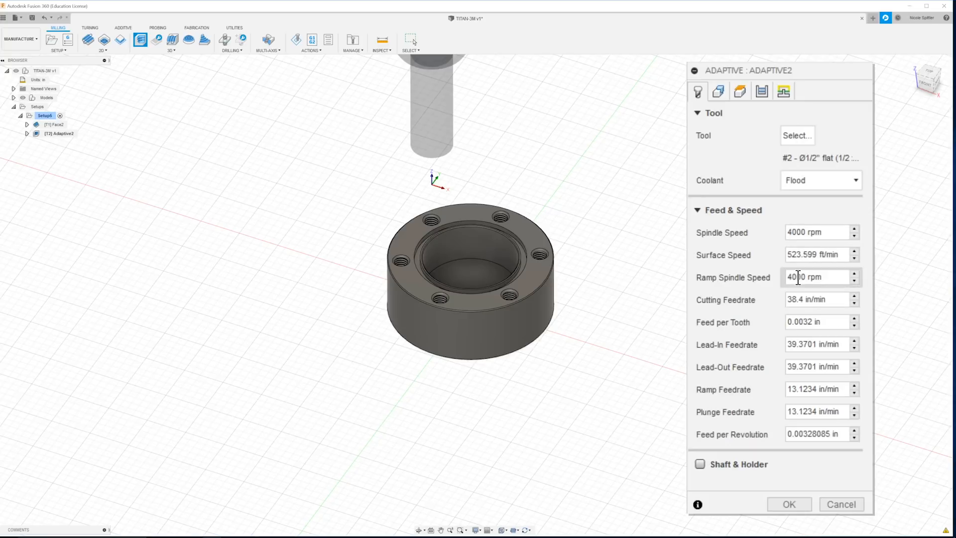
Set the adaptive operation's cutting, lead-in and lead-out feedrates to 25 in/min and its ramp and plunge feedrates to 15 in/min
{"action": "double_click", "coordinate": [805, 299]}
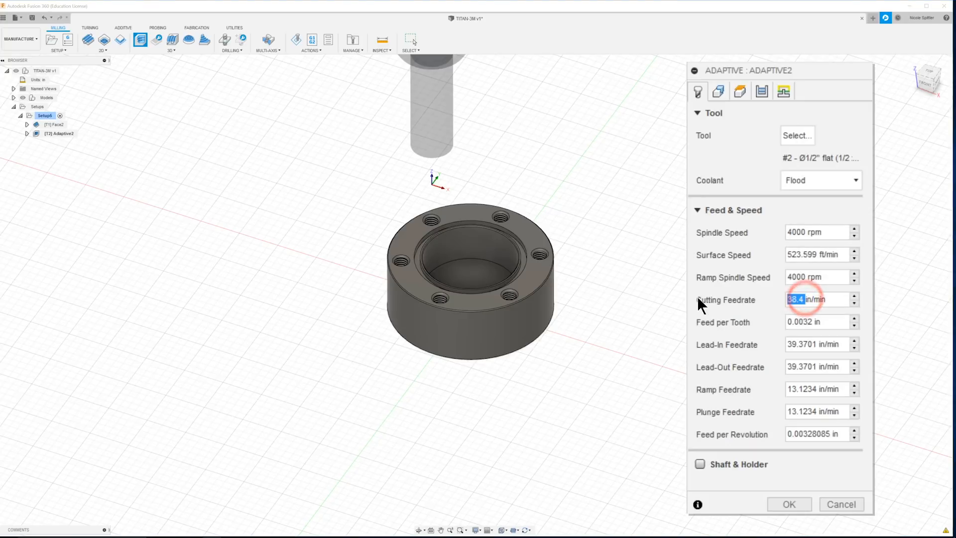
{"action": "type", "text": "25"}
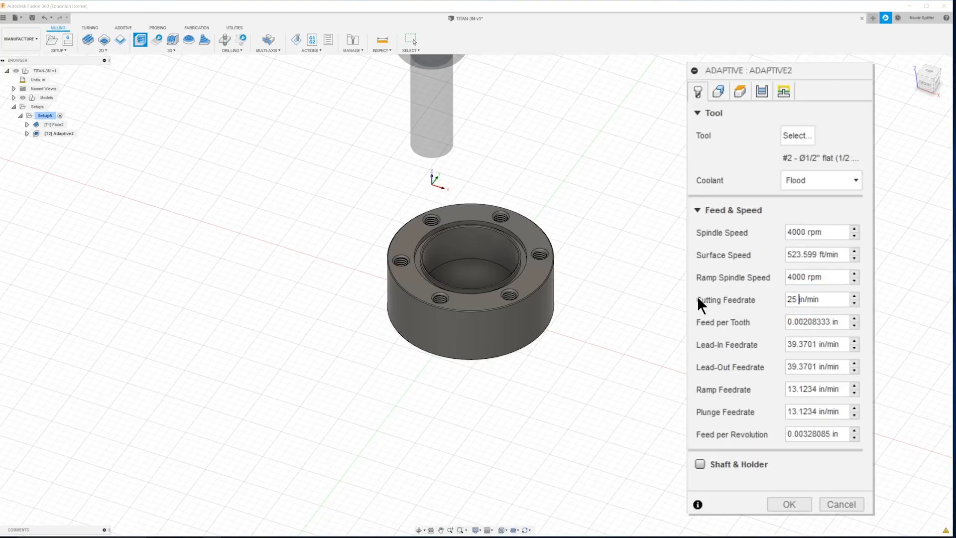
{"action": "key", "text": "Tab"}
{"action": "key", "text": "Tab"}
{"action": "type", "text": "25"}
{"action": "key", "text": "Tab"}
{"action": "type", "text": "25"}
{"action": "key", "text": "Tab"}
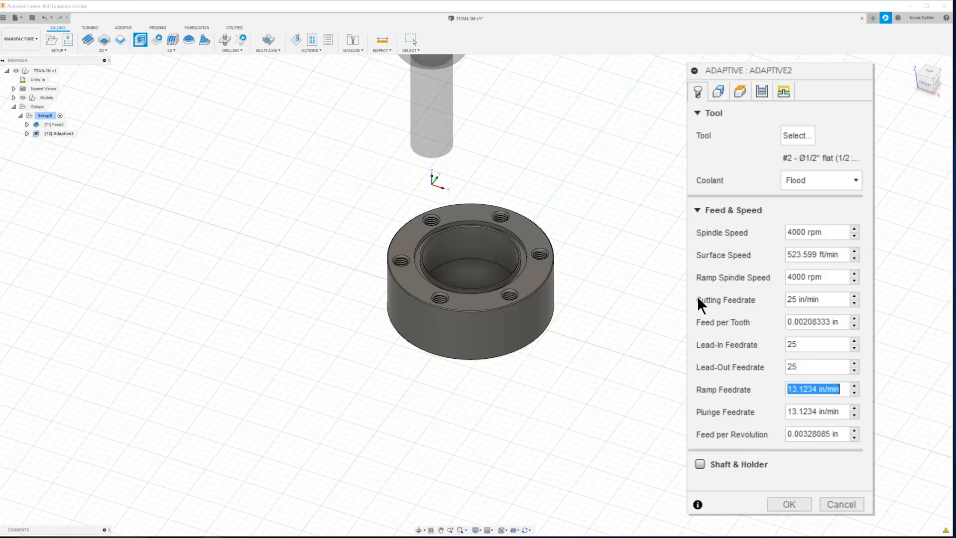
{"action": "type", "text": "15"}
{"action": "key", "text": "Tab"}
{"action": "type", "text": "15"}
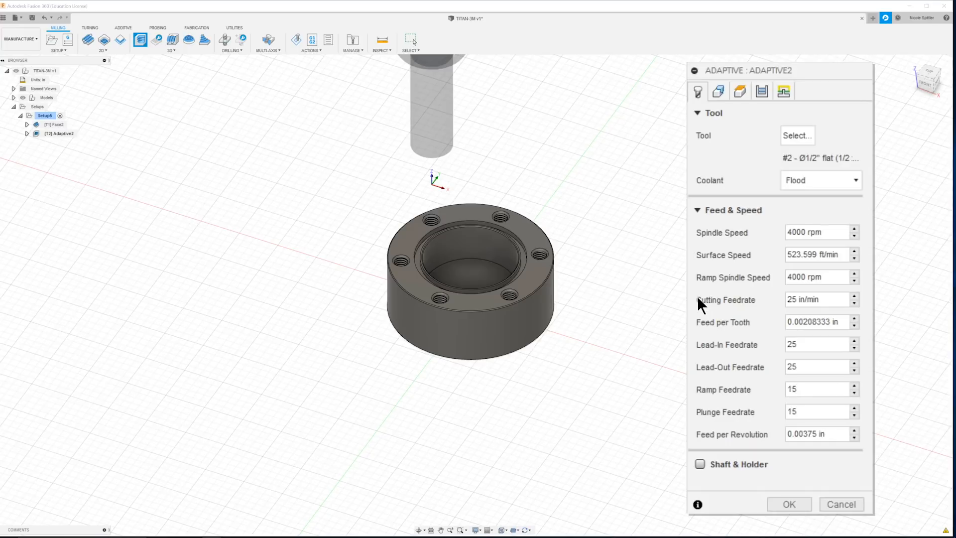
Reference the adaptive operation's clearance, retract, top and bottom heights from the model top, with a bottom offset of -0.77 in
{"action": "left_click", "coordinate": [718, 90]}
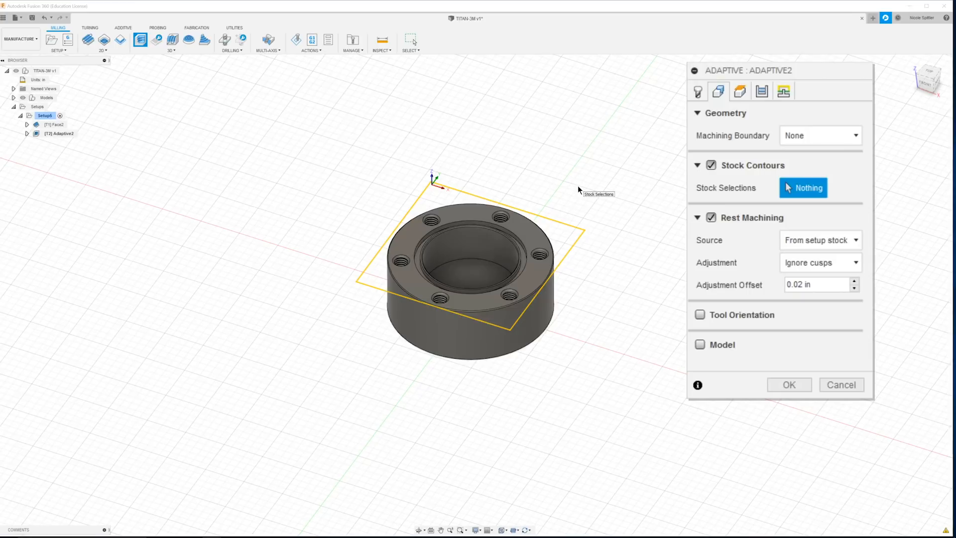
{"action": "left_click", "coordinate": [739, 91]}
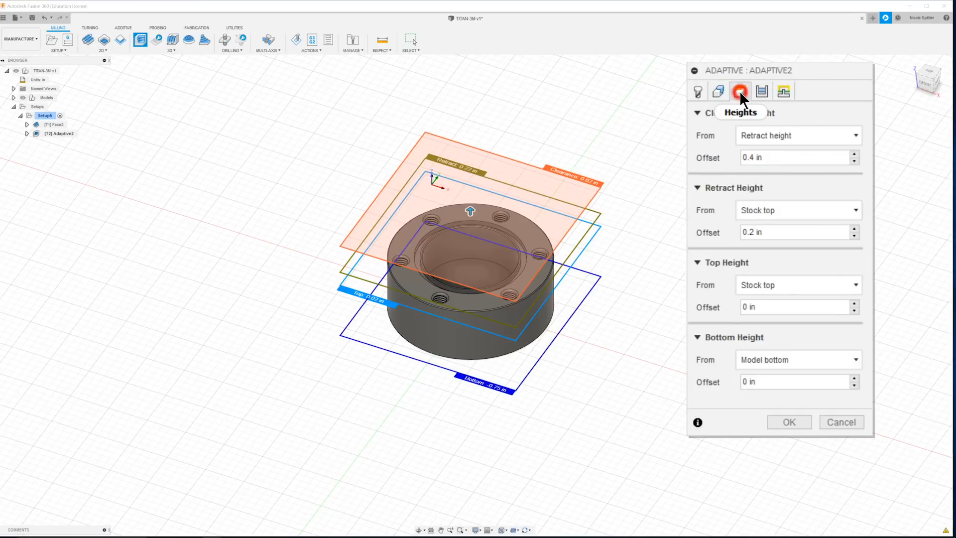
{"action": "left_click", "coordinate": [753, 135]}
{"action": "left_click", "coordinate": [786, 205]}
{"action": "left_click", "coordinate": [778, 209]}
{"action": "left_click", "coordinate": [784, 282]}
{"action": "left_click", "coordinate": [778, 354]}
{"action": "left_click", "coordinate": [818, 361]}
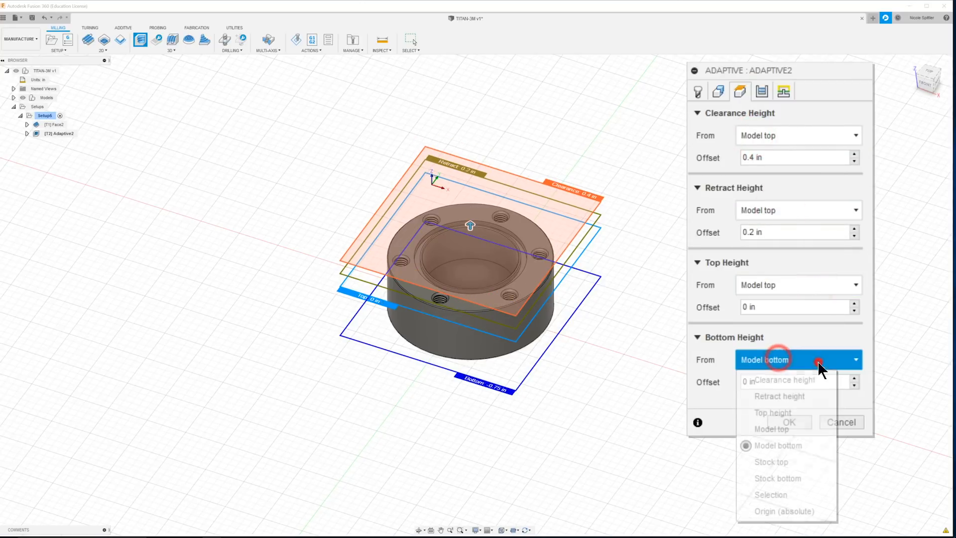
{"action": "left_click", "coordinate": [777, 428]}
{"action": "left_click", "coordinate": [770, 381]}
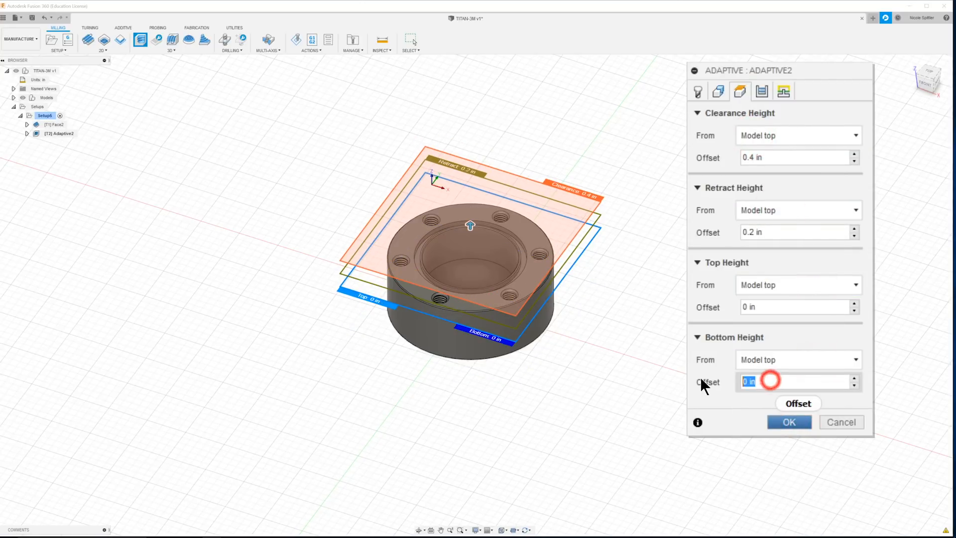
{"action": "type", "text": "-.77"}
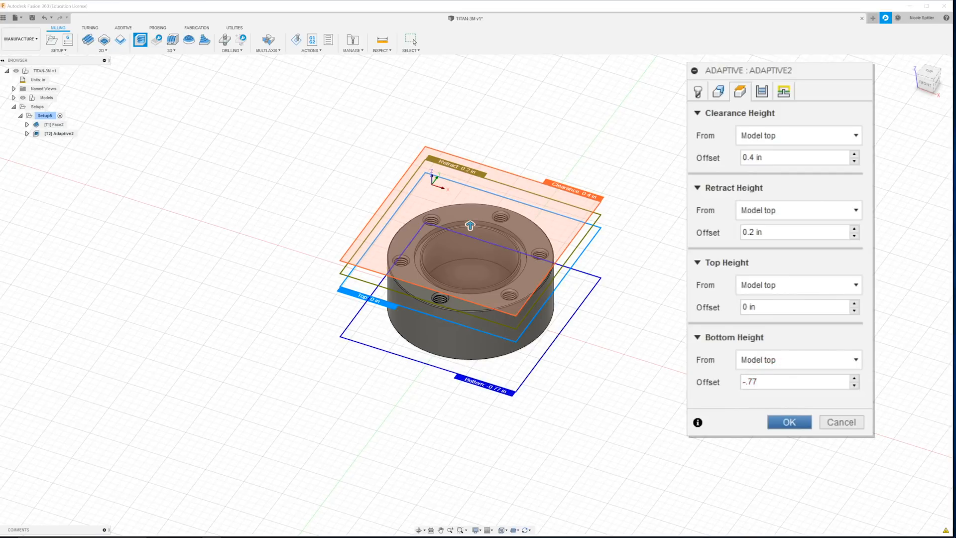
Set the adaptive passes to an optimal load of 0.025 in and a maximum roughing stepdown of 0.8 in
{"action": "left_click", "coordinate": [757, 53]}
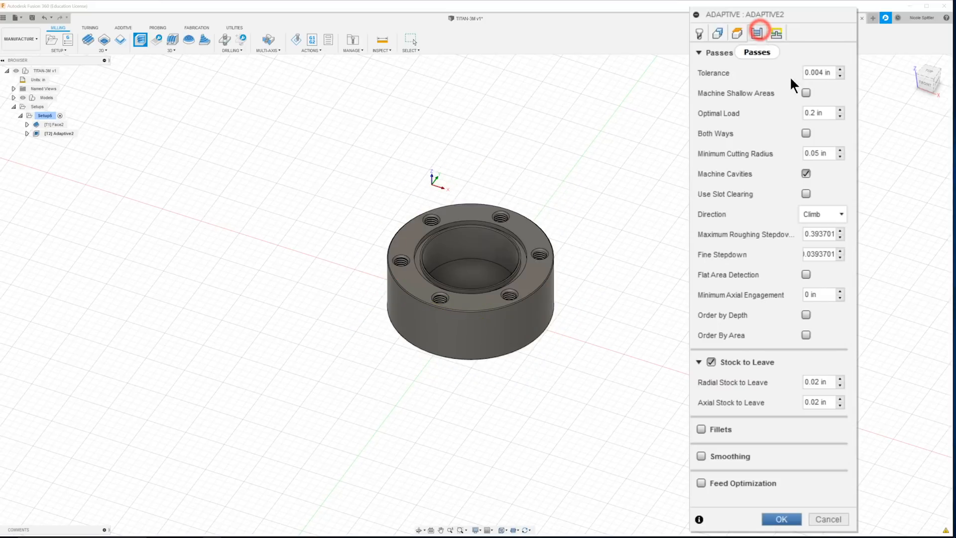
{"action": "left_click", "coordinate": [816, 113]}
{"action": "double_click", "coordinate": [816, 113]}
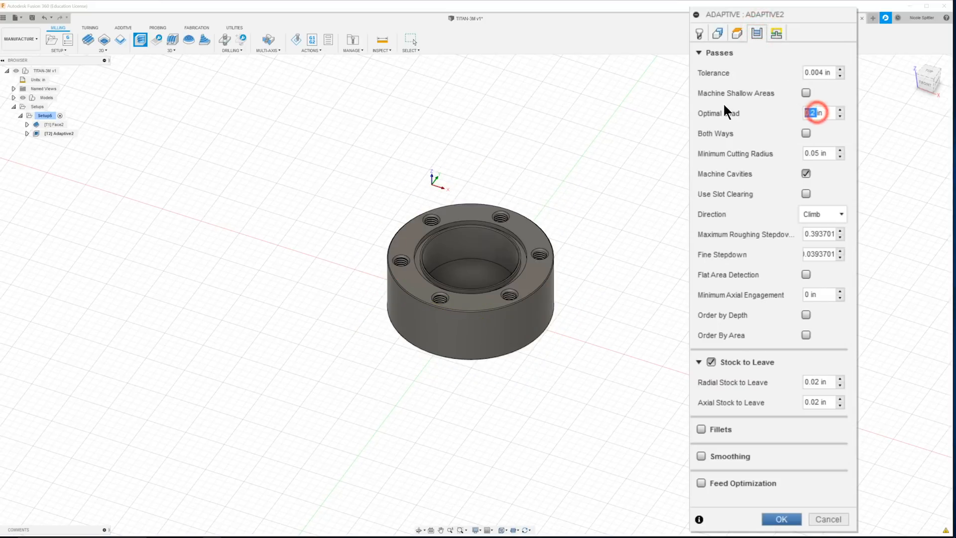
{"action": "type", "text": ".025"}
{"action": "double_click", "coordinate": [816, 234]}
{"action": "type", "text": "0.8"}
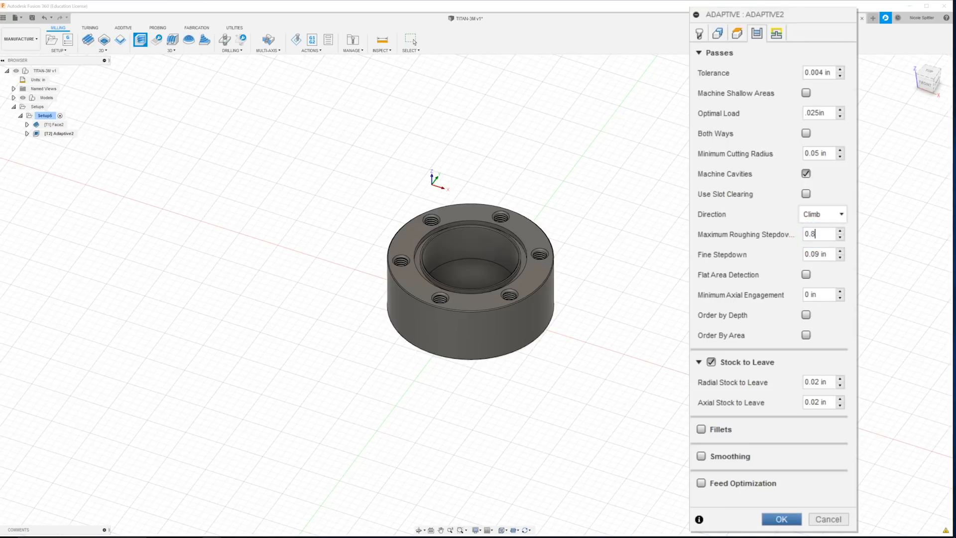
Enable flat area detection for the adaptive passes and set the radial stock to leave to 0.005 in
{"action": "left_click", "coordinate": [805, 274]}
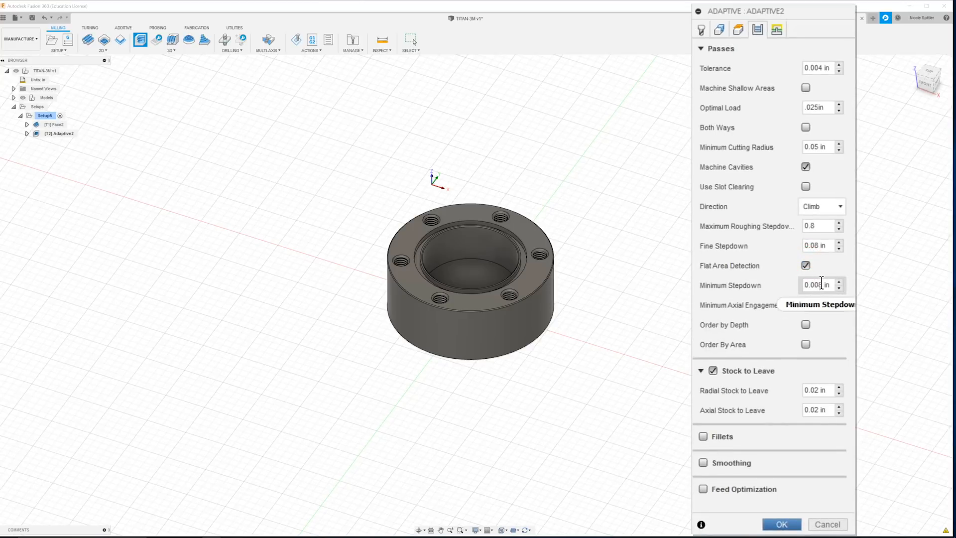
{"action": "double_click", "coordinate": [814, 390]}
{"action": "type", "text": ".005"}
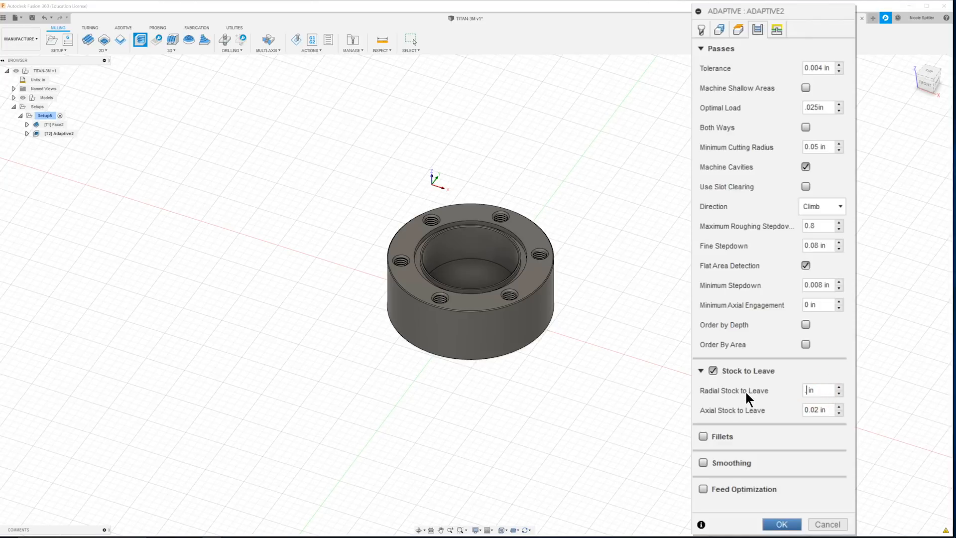
Set the adaptive linking to minimum retraction, a 70% stay-down level and a no-engagement feedrate of 90 in/min
{"action": "left_click", "coordinate": [777, 28]}
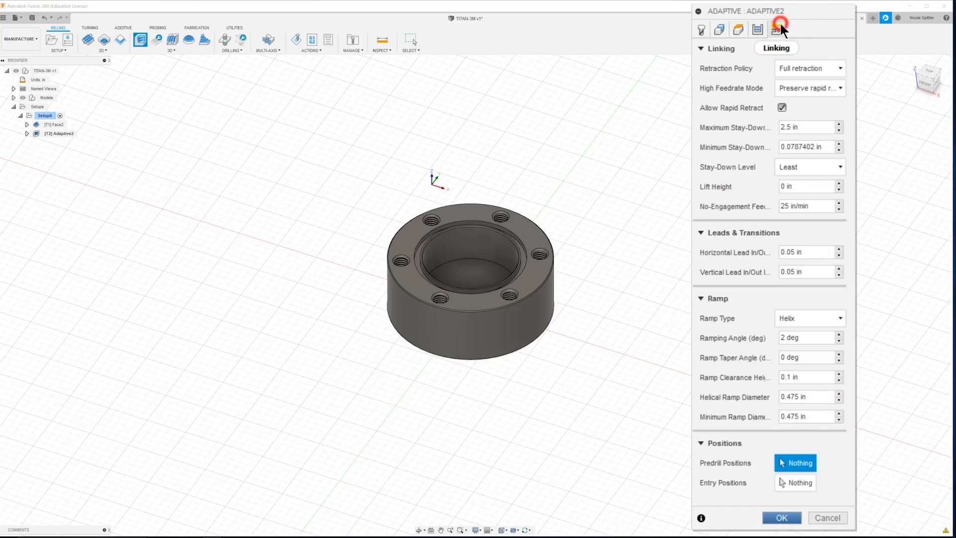
{"action": "left_click", "coordinate": [811, 67]}
{"action": "left_click", "coordinate": [819, 96]}
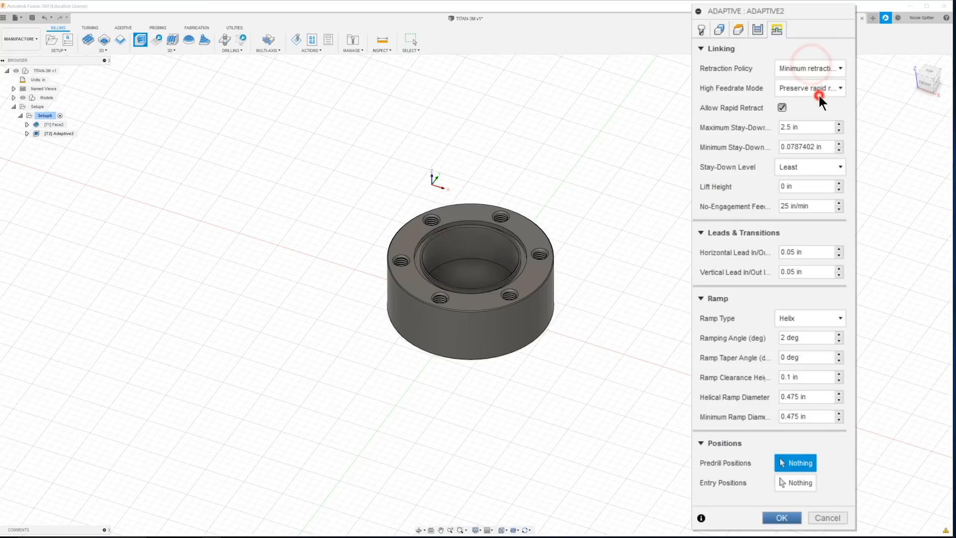
{"action": "left_click", "coordinate": [794, 167]}
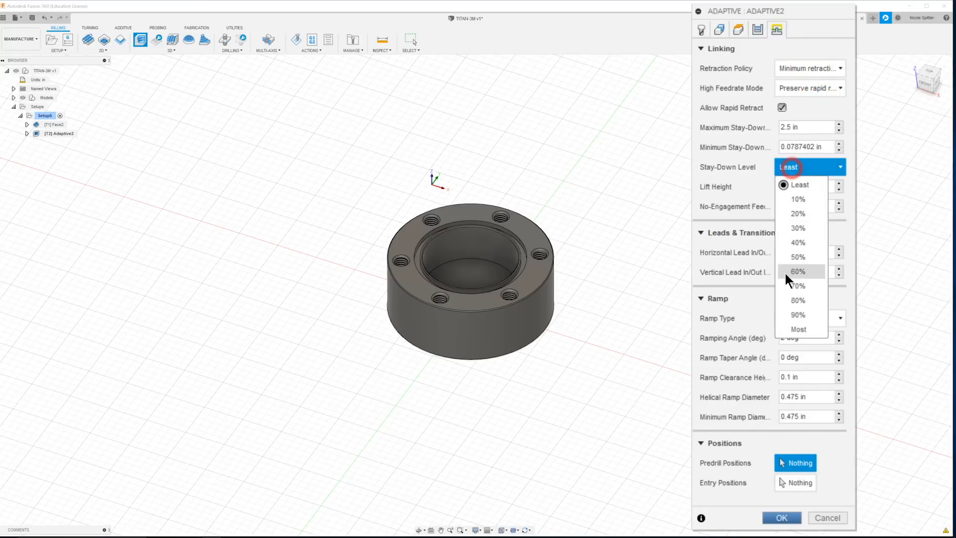
{"action": "left_click", "coordinate": [796, 285]}
{"action": "double_click", "coordinate": [785, 205]}
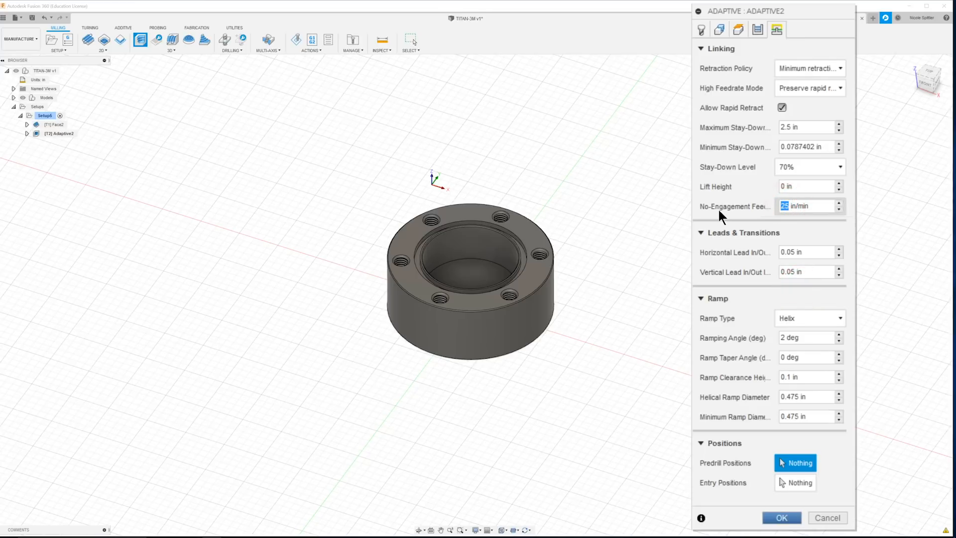
{"action": "type", "text": "90"}
Set the helix ramping angle and ramp taper angle to 1 deg and generate the adaptive toolpath
{"action": "left_click", "coordinate": [784, 335]}
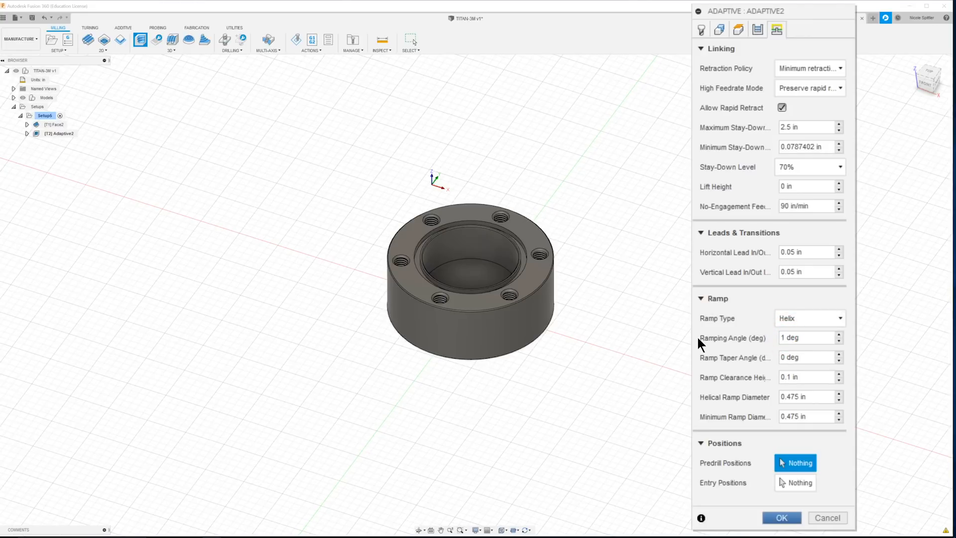
{"action": "key", "text": "Tab"}
{"action": "type", "text": "1"}
{"action": "left_click", "coordinate": [786, 516]}
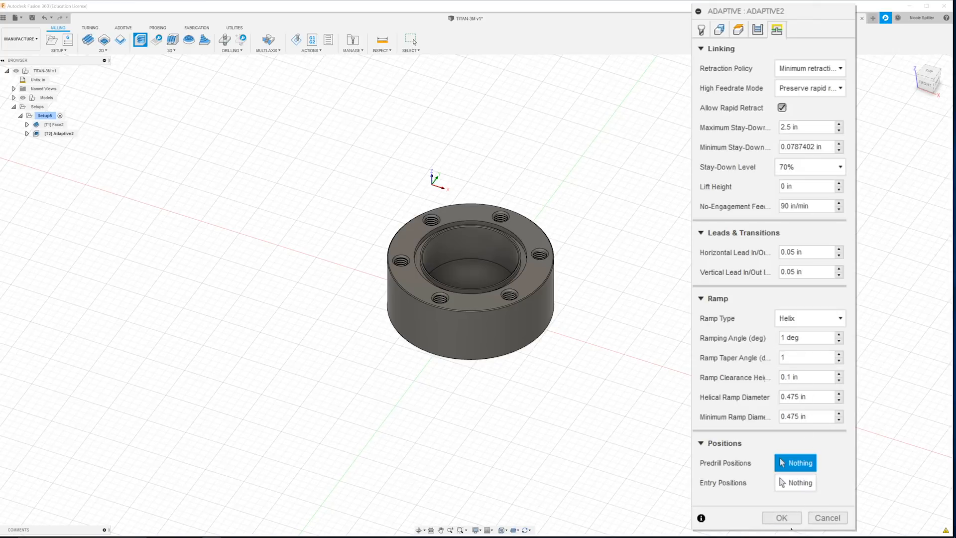
{"action": "left_click", "coordinate": [789, 520]}
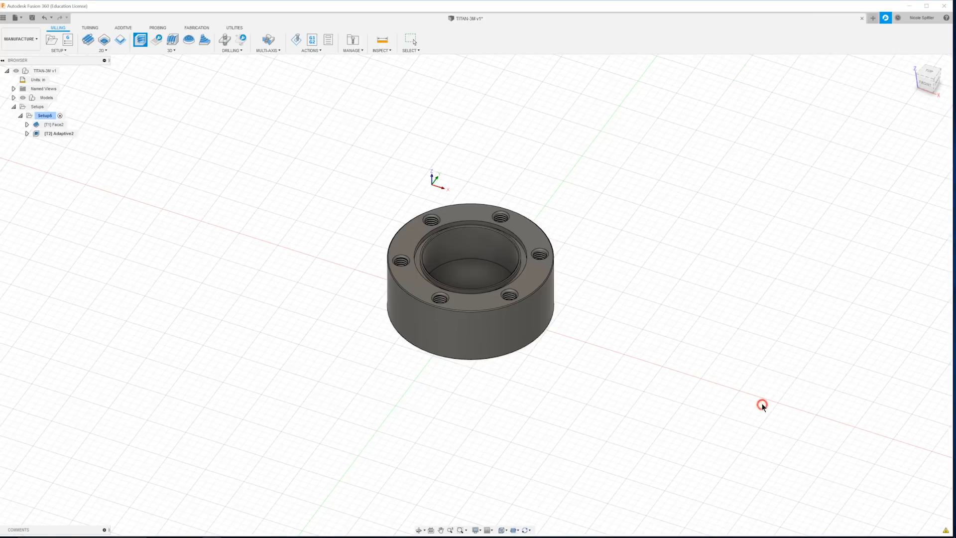